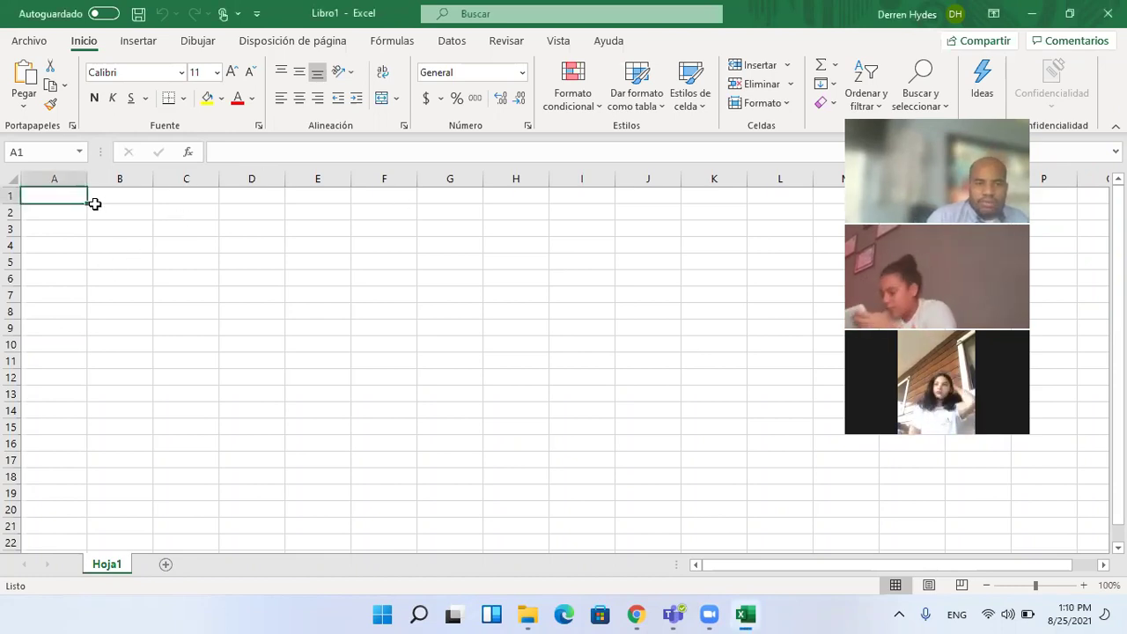
Enter the headers Nombres in A1 and Fechas in B1, and widen column A.
click(118, 189)
click(76, 199)
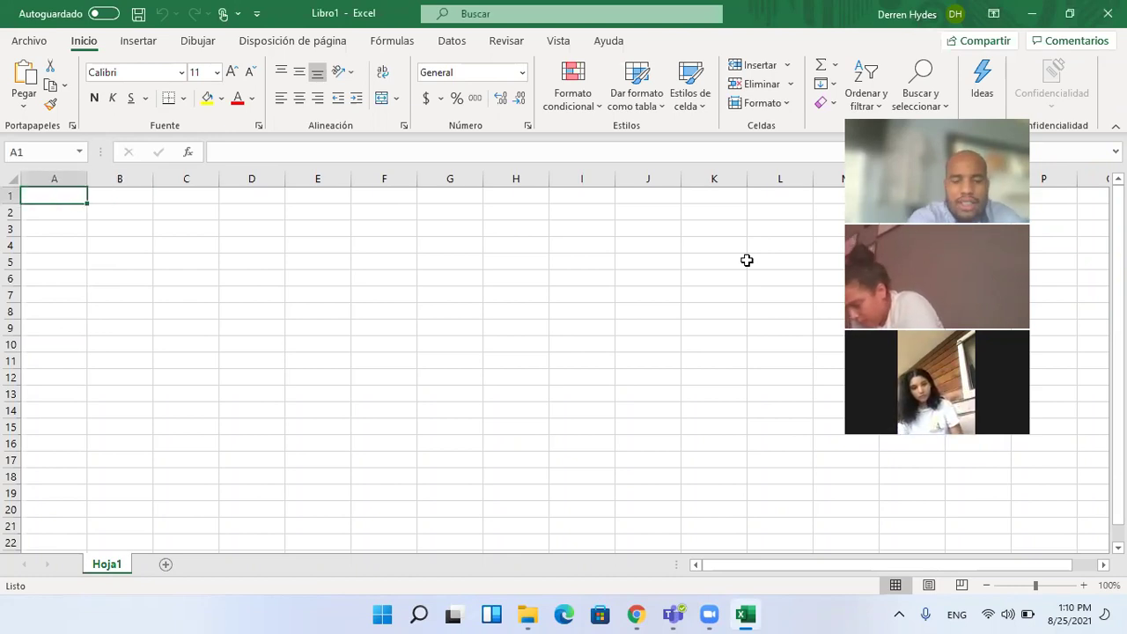
text(Nombres)
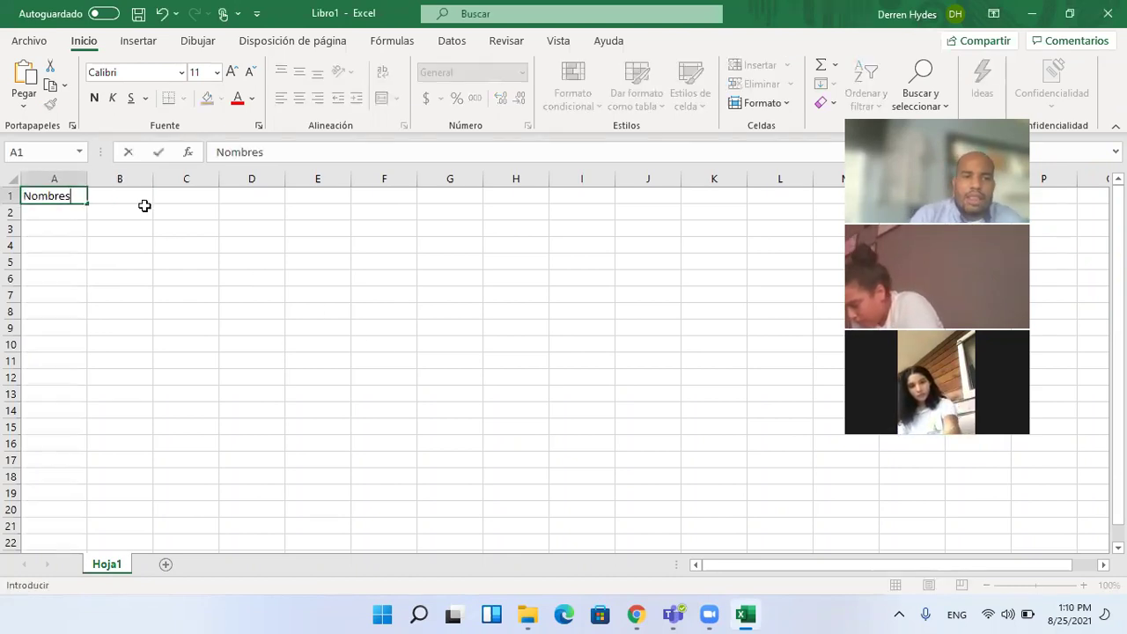
click(139, 200)
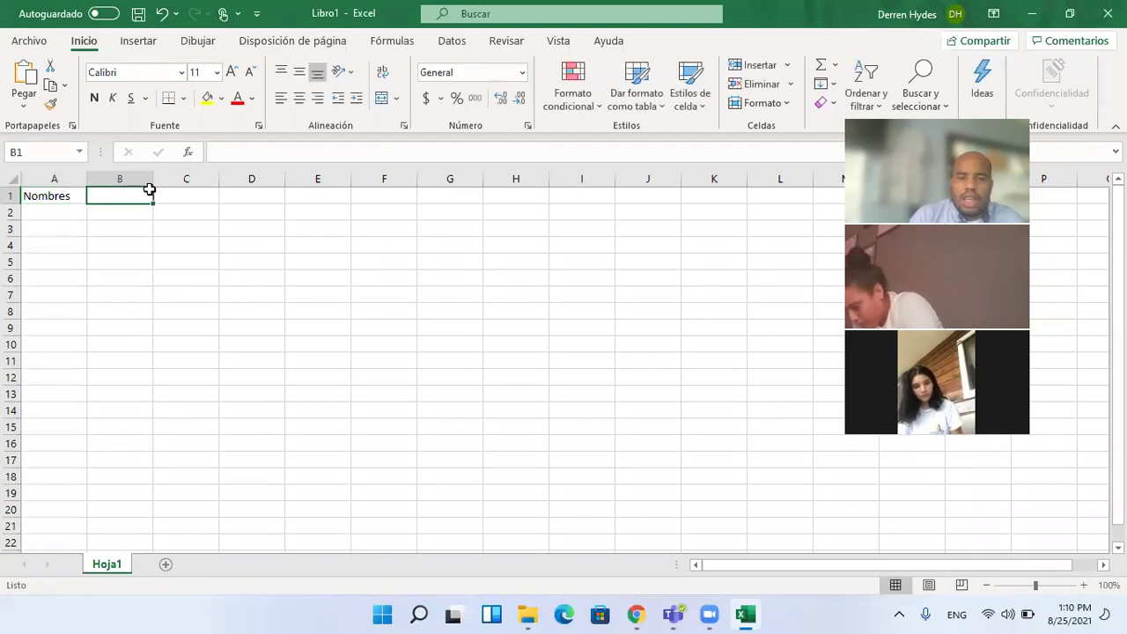
text(Fechas)
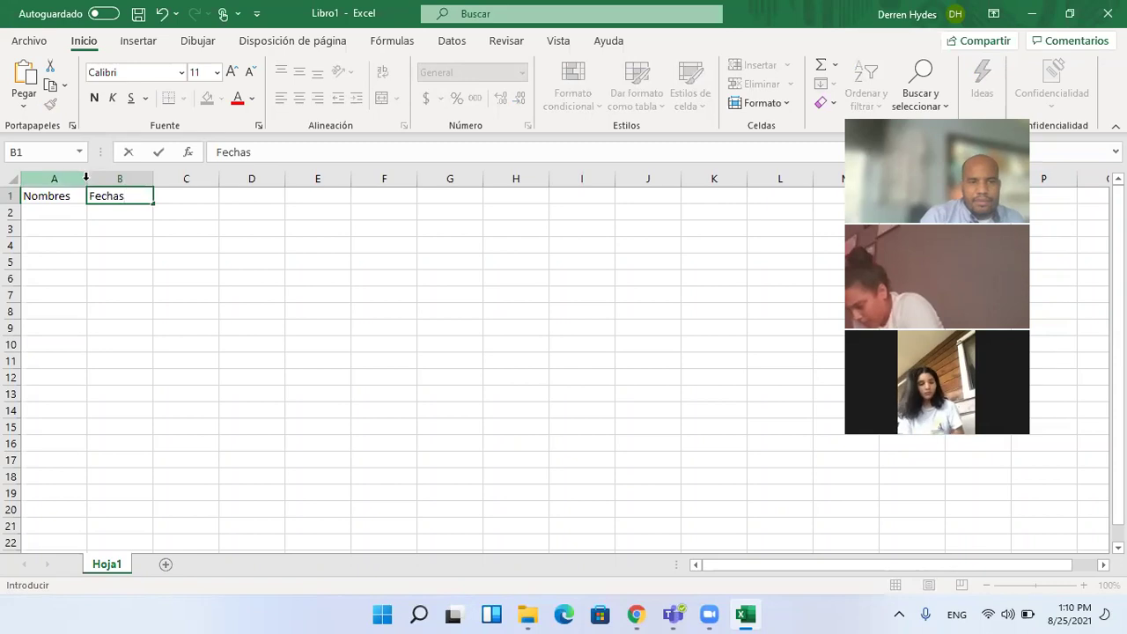
click(115, 294)
drag(87, 180, 200, 178)
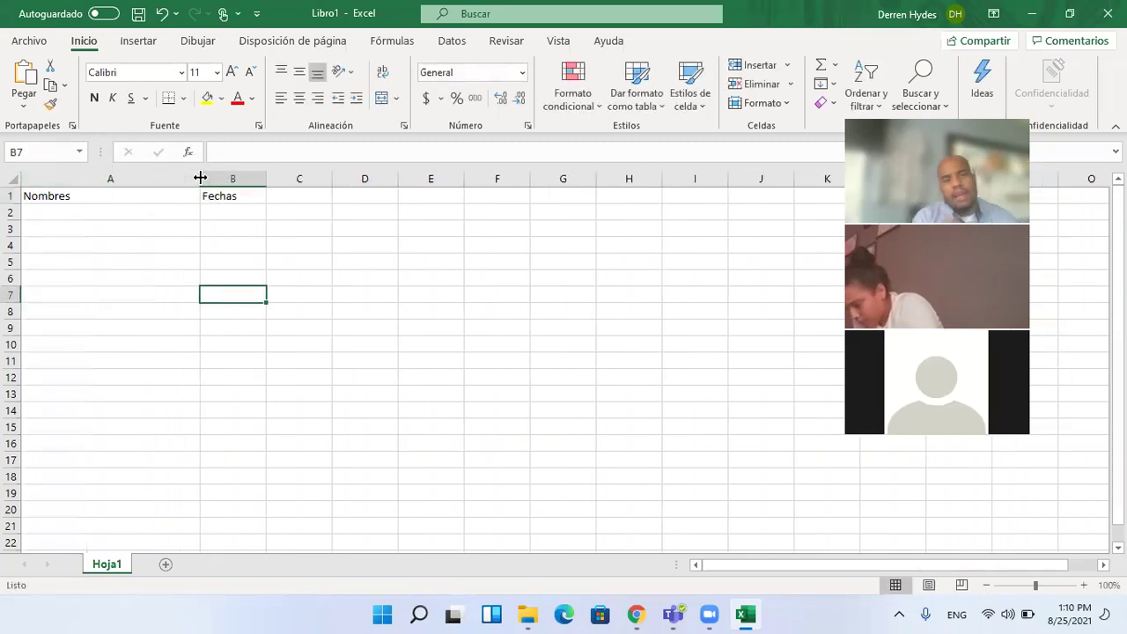
click(159, 216)
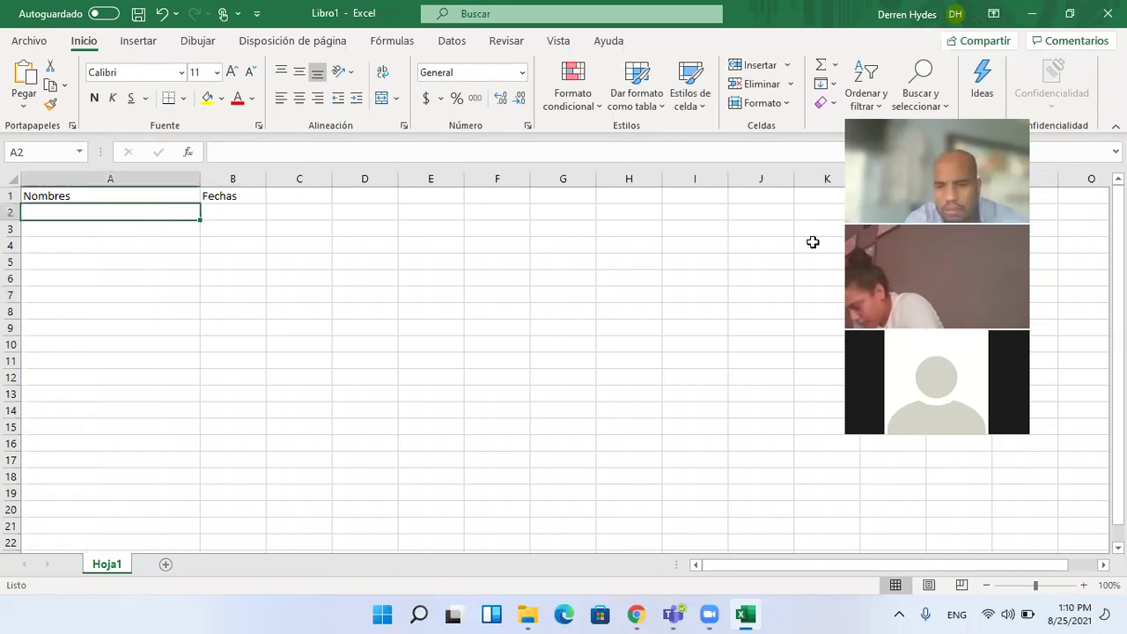
Enter the first two student full names in A2 and A3, fixing a surname typo.
text(Shalee)
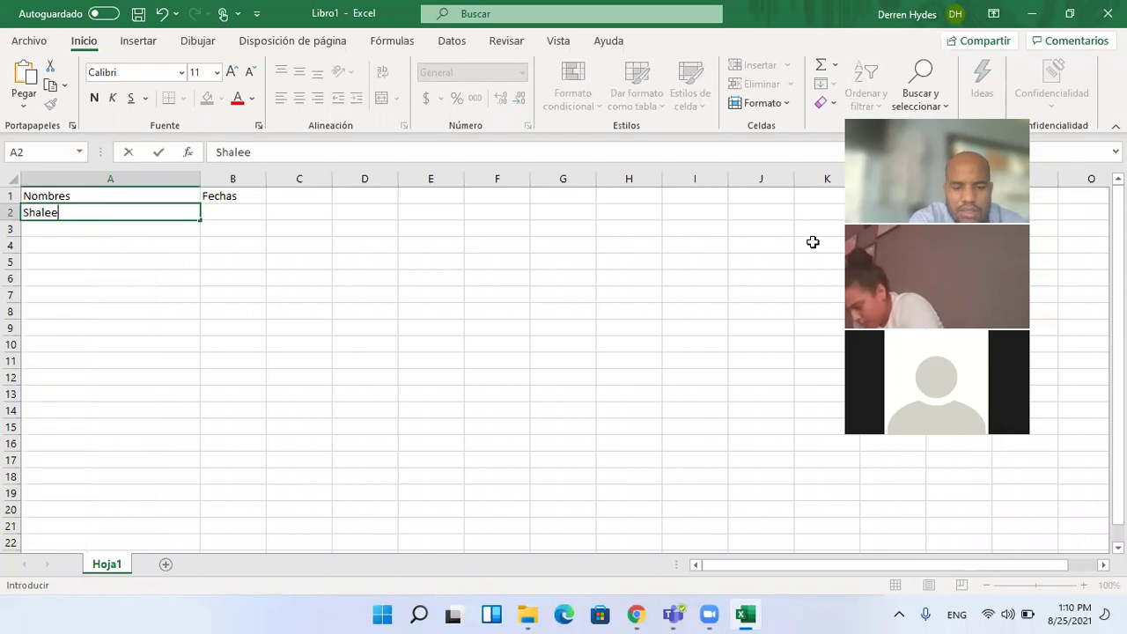
text(n Ferandez)
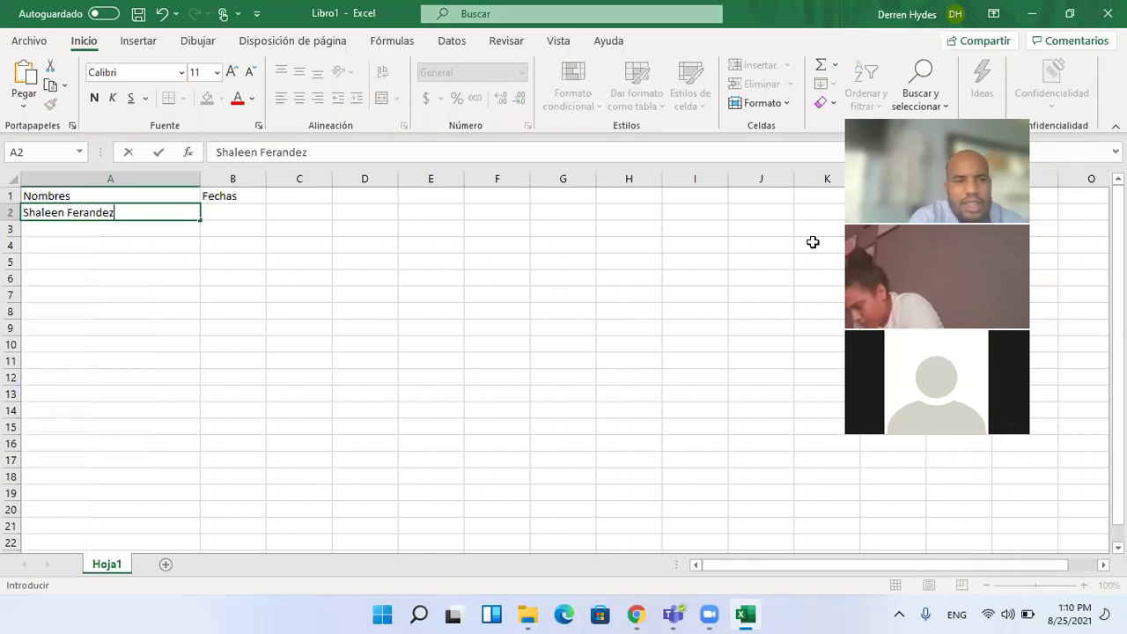
click(85, 214)
text(n)
click(73, 227)
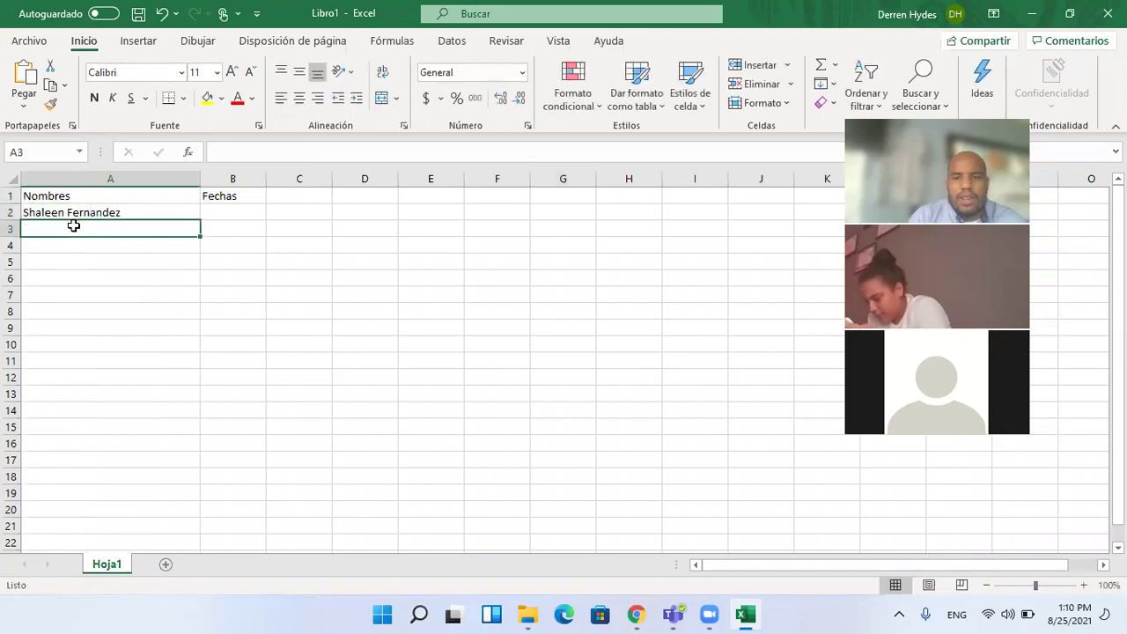
text(Astrid Almendare)
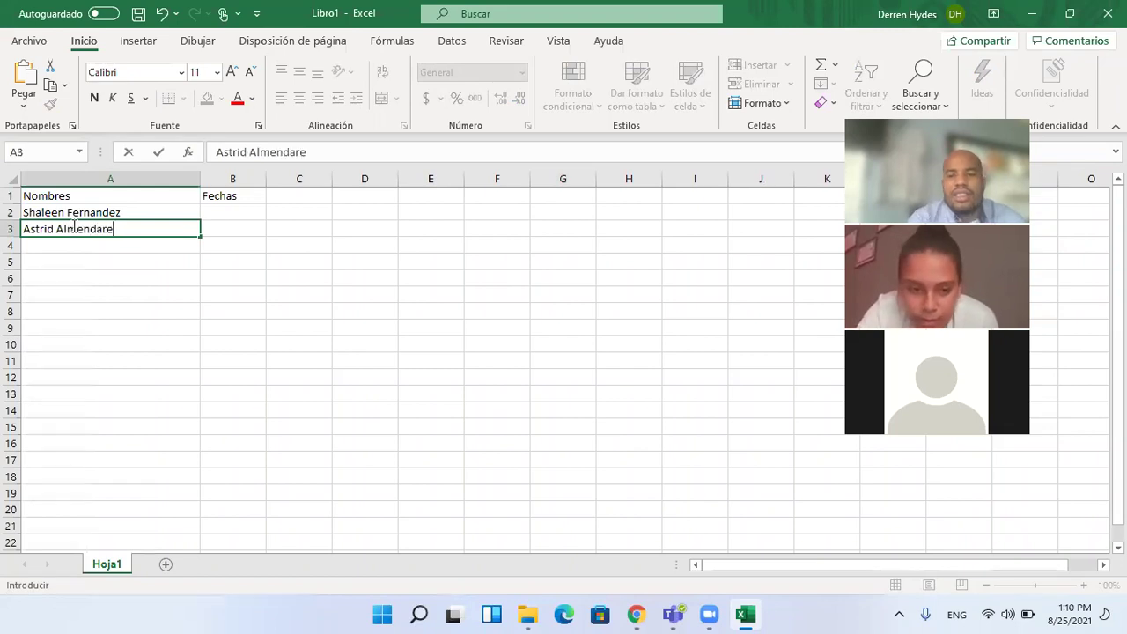
text(z)
click(80, 244)
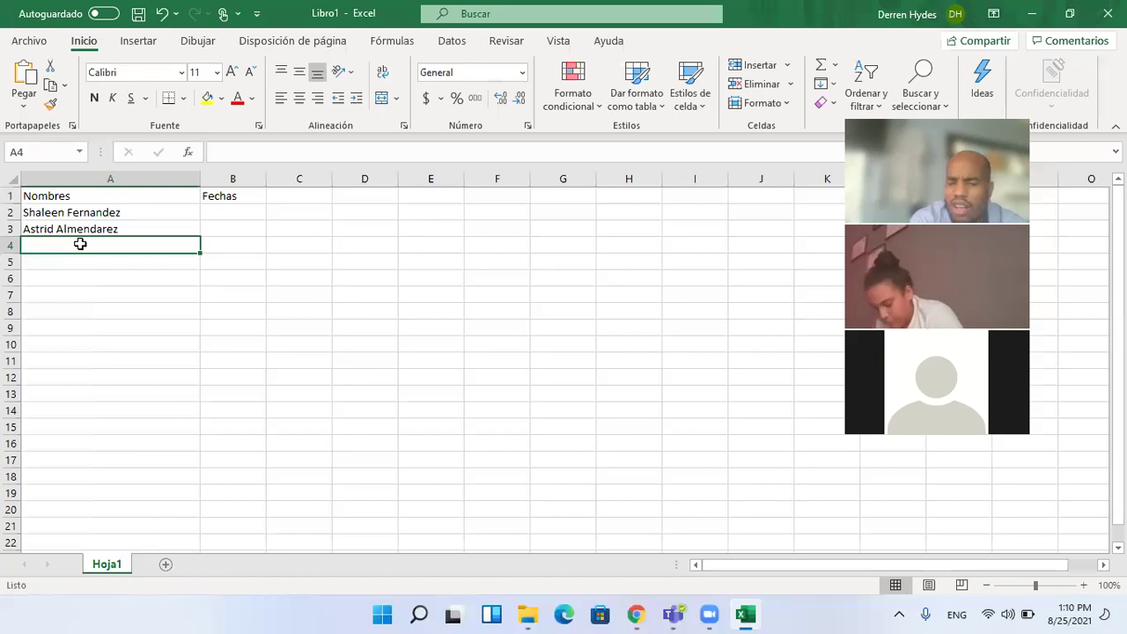
Enter the remaining three student full names in A4 through A6.
text(Tulio )
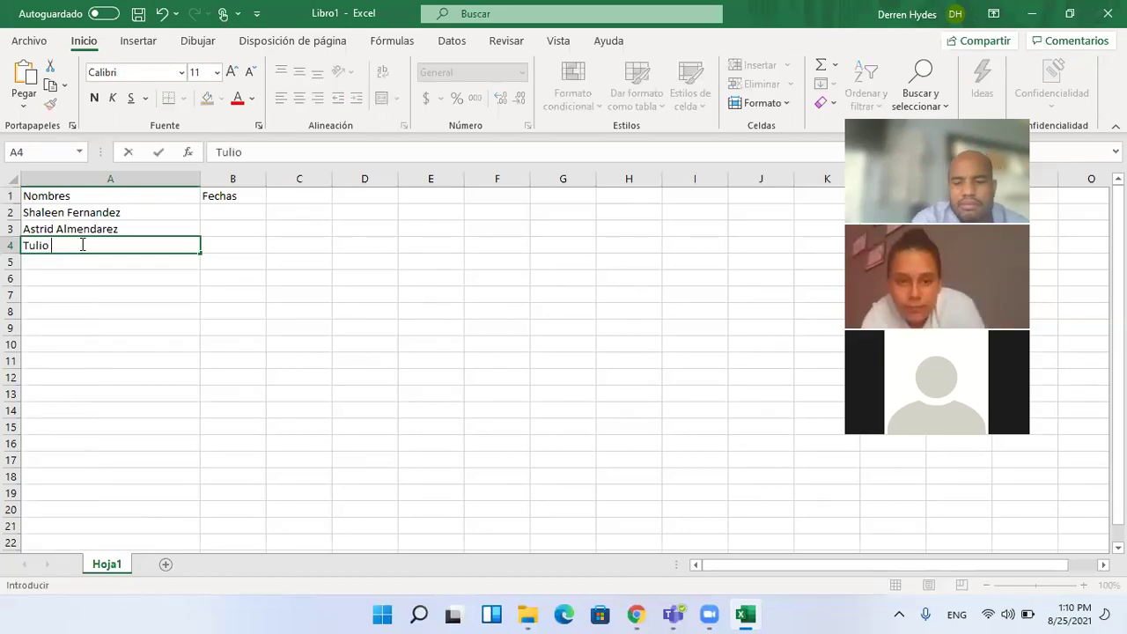
text(Romero)
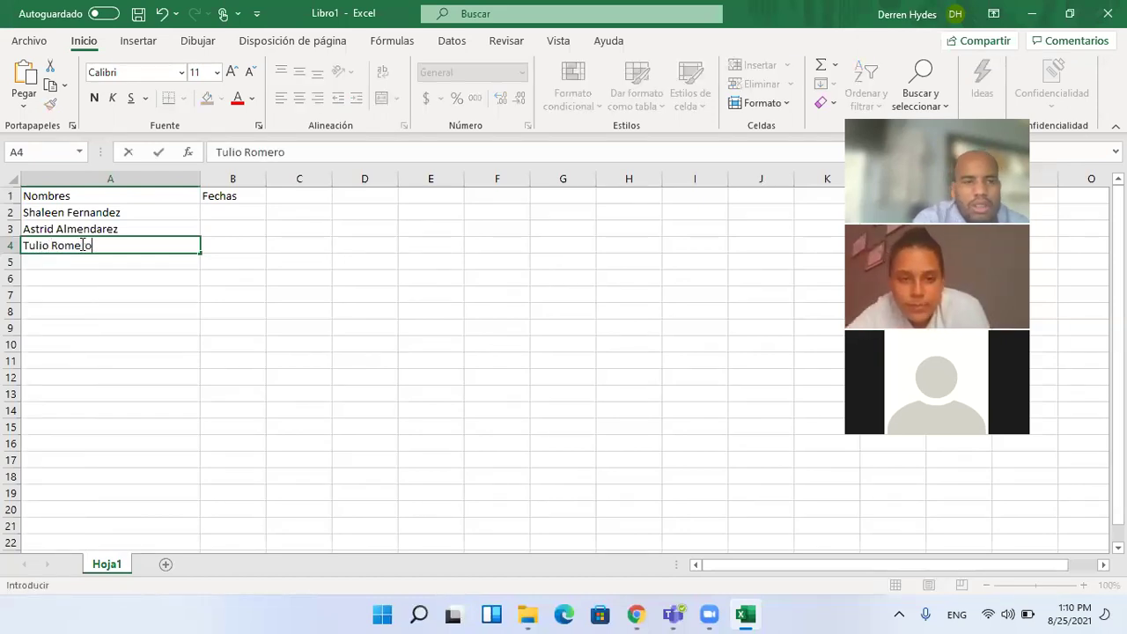
click(84, 265)
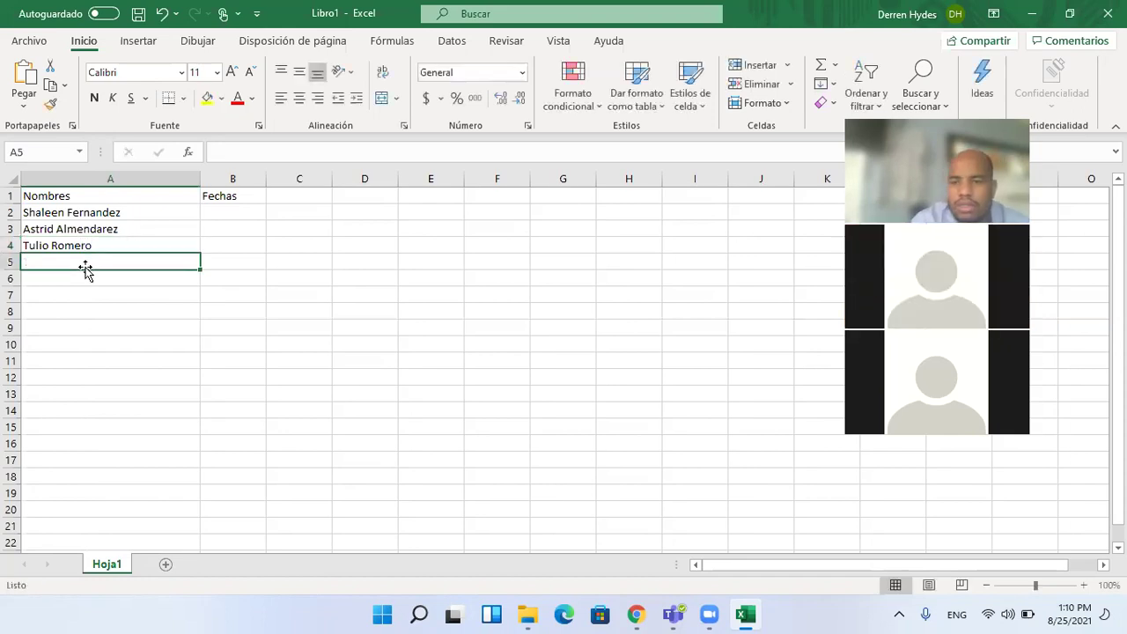
text(Alavaro Ar)
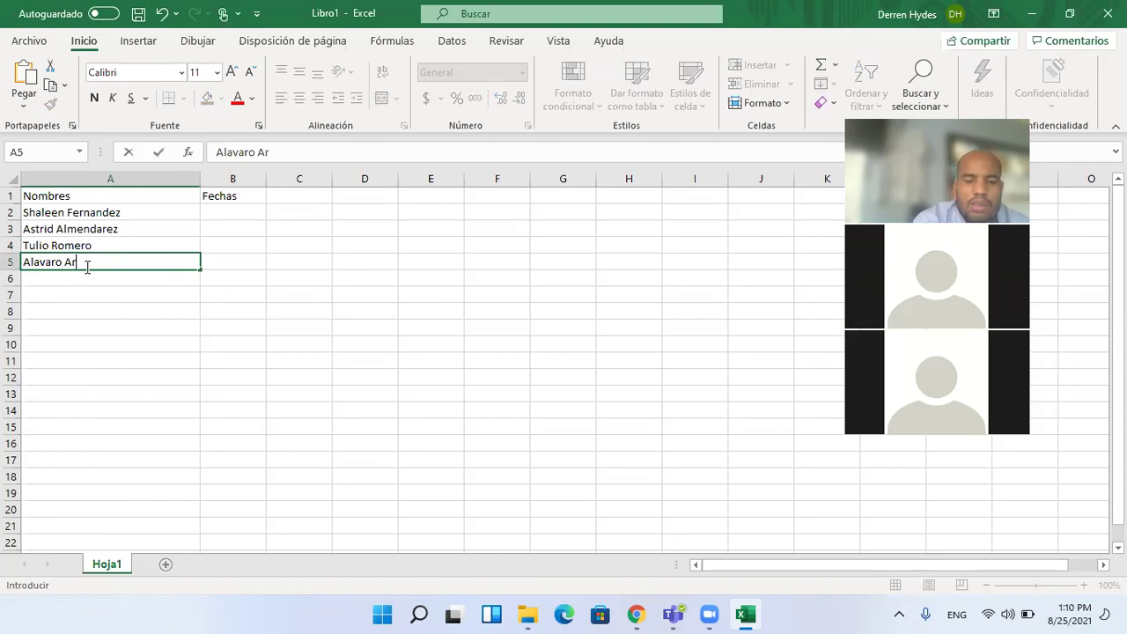
text(riola)
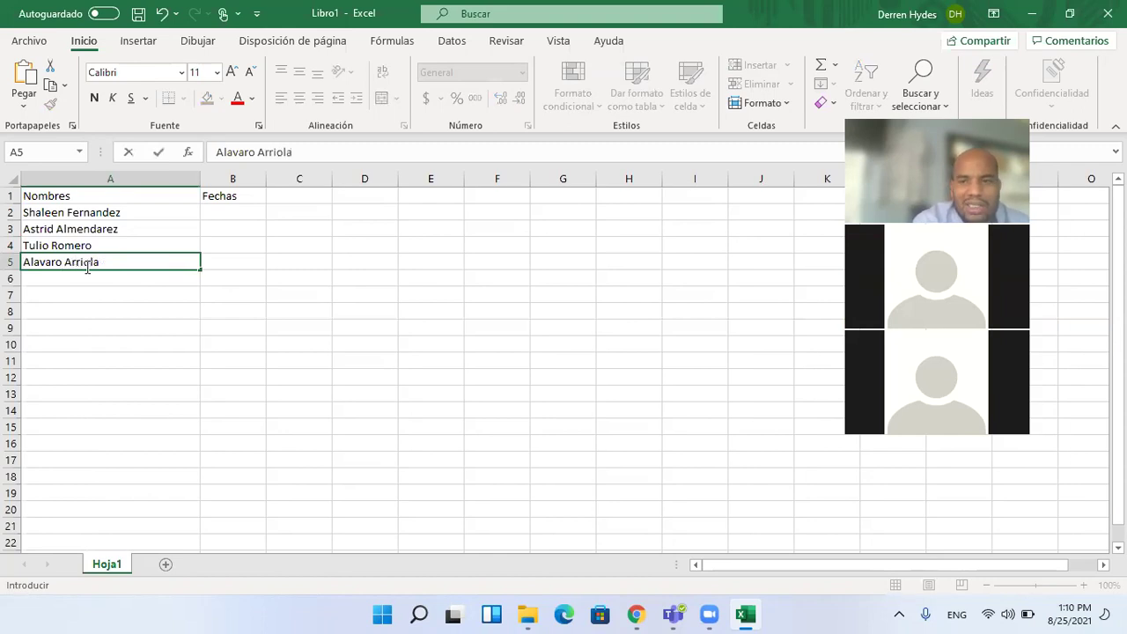
click(86, 272)
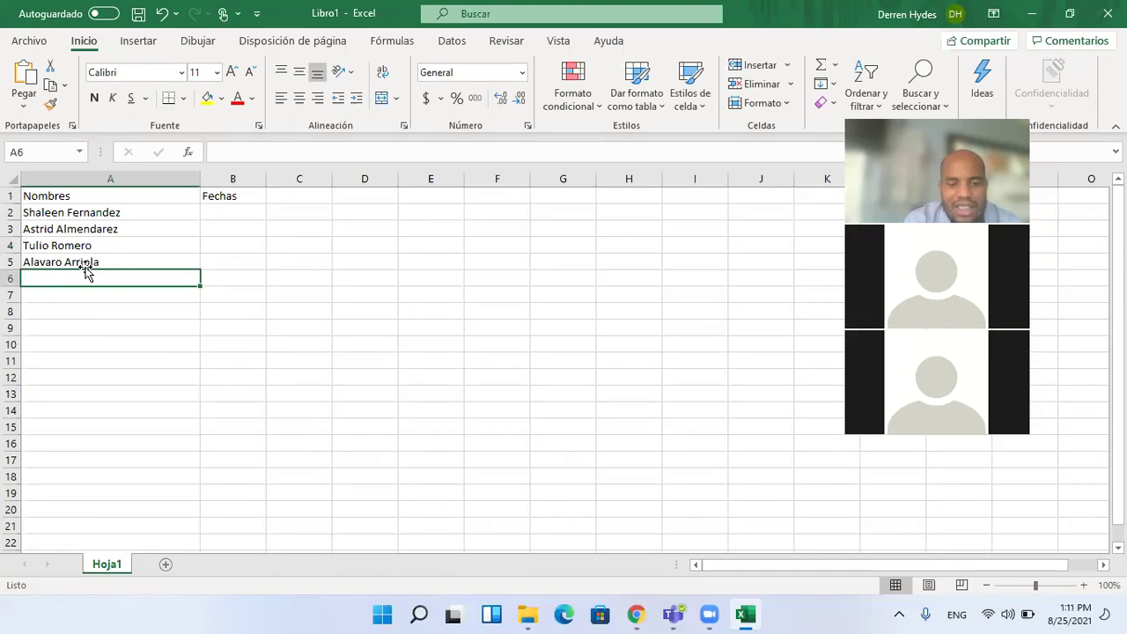
text(Cl)
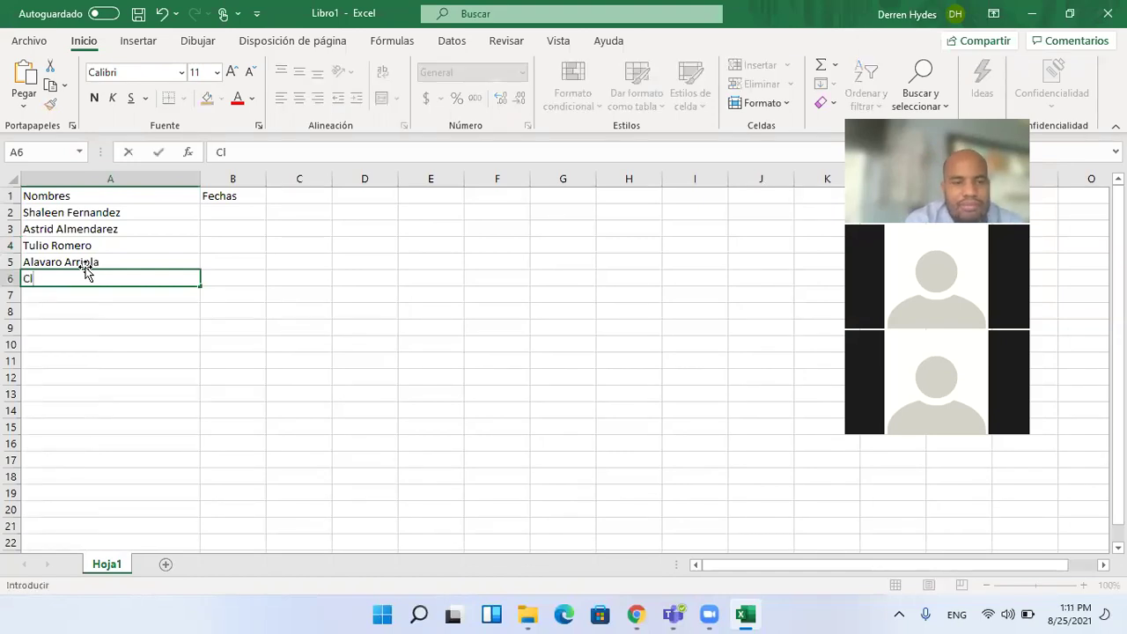
text(leb)
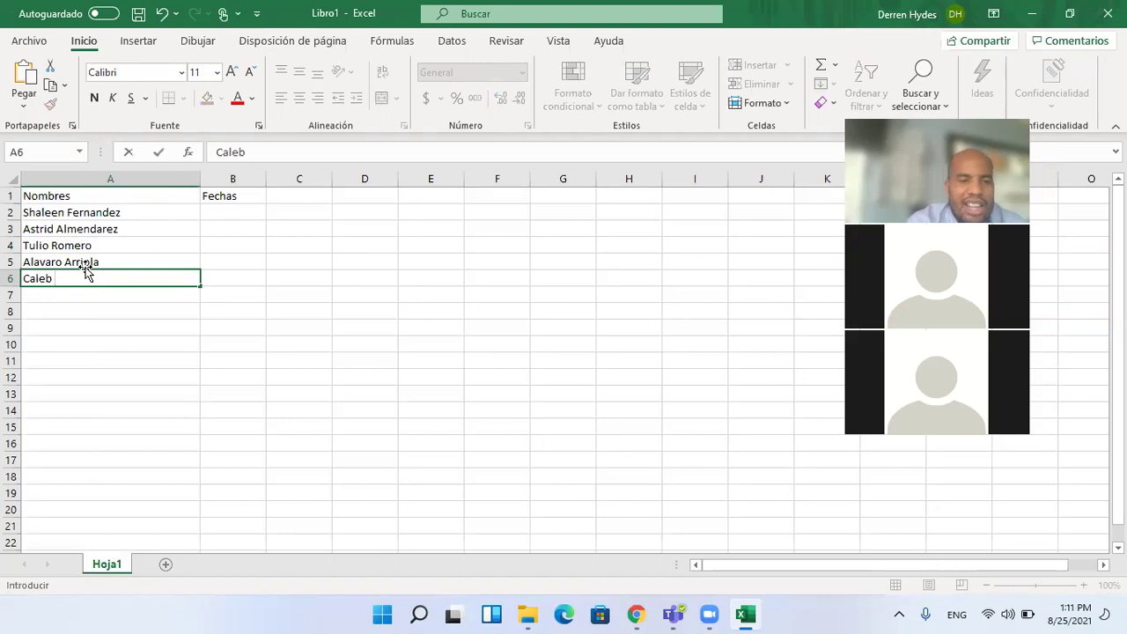
text(Gava)
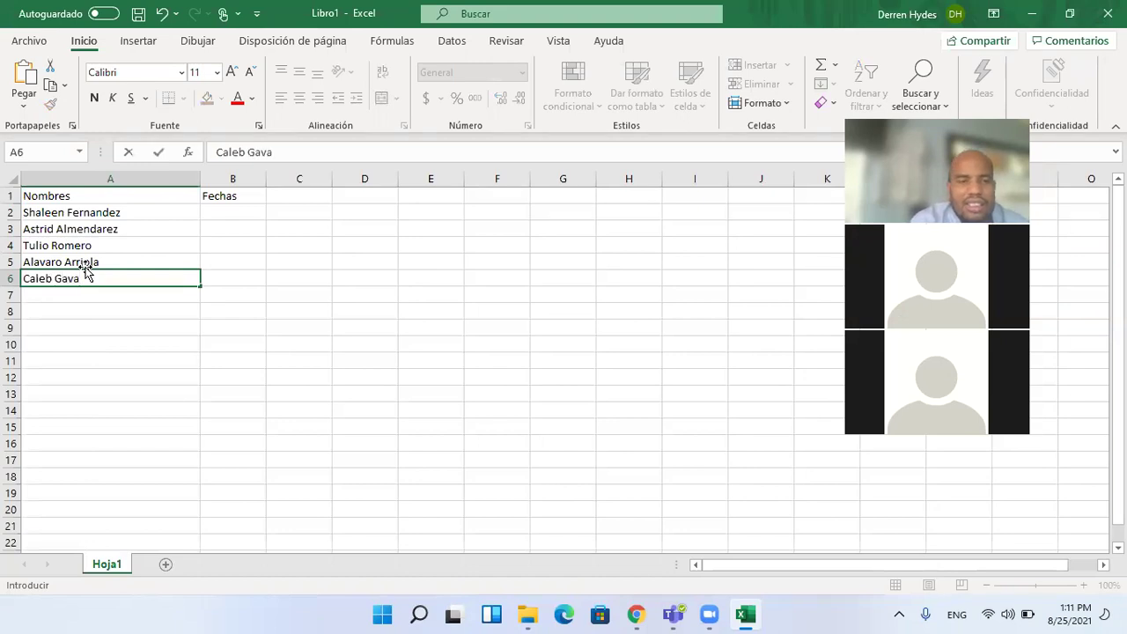
text(ete)
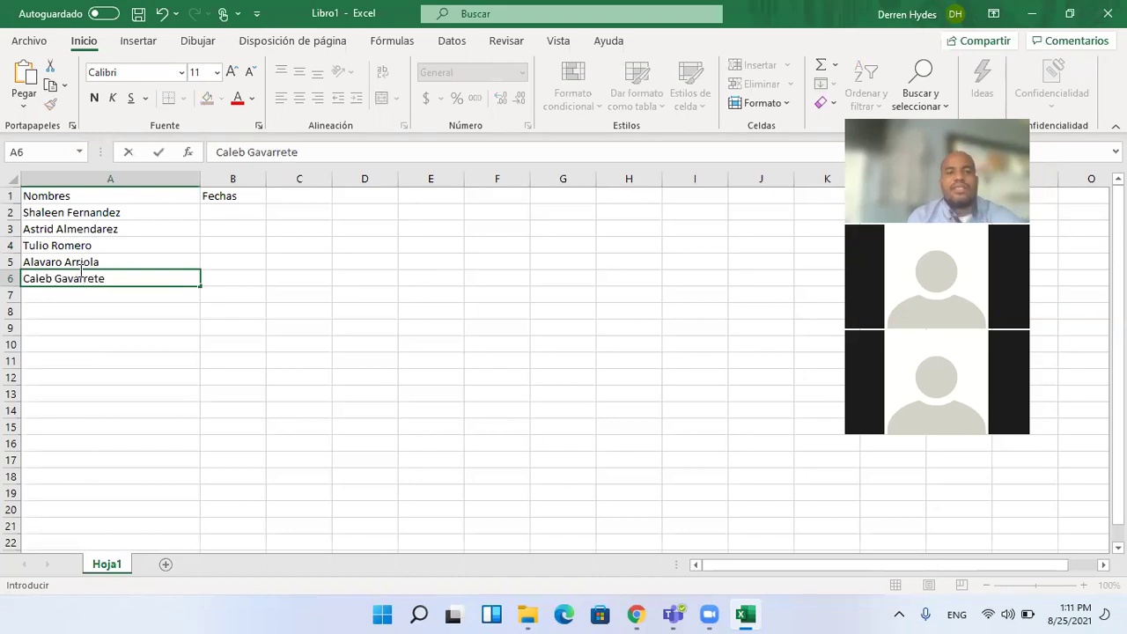
click(244, 312)
click(122, 274)
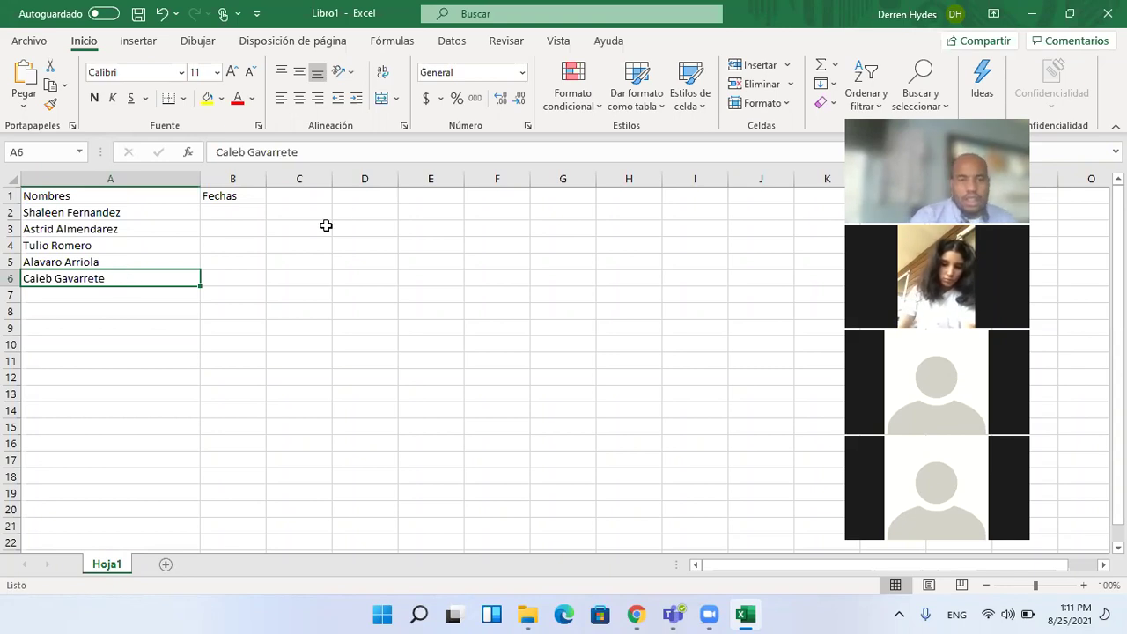
click(299, 224)
click(220, 195)
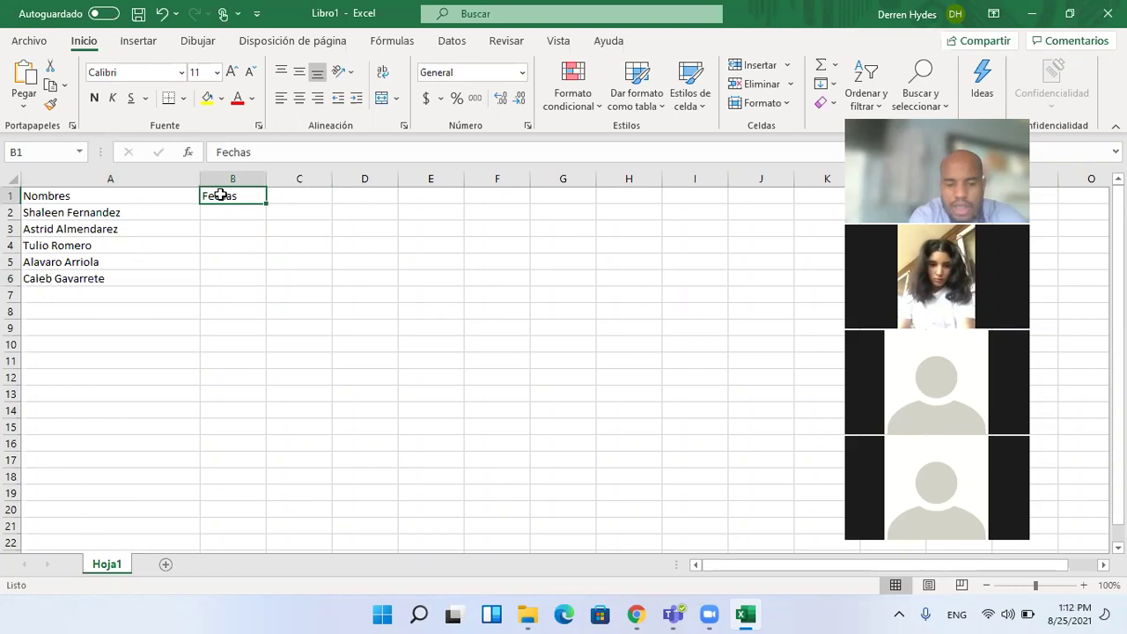
text(Resultado)
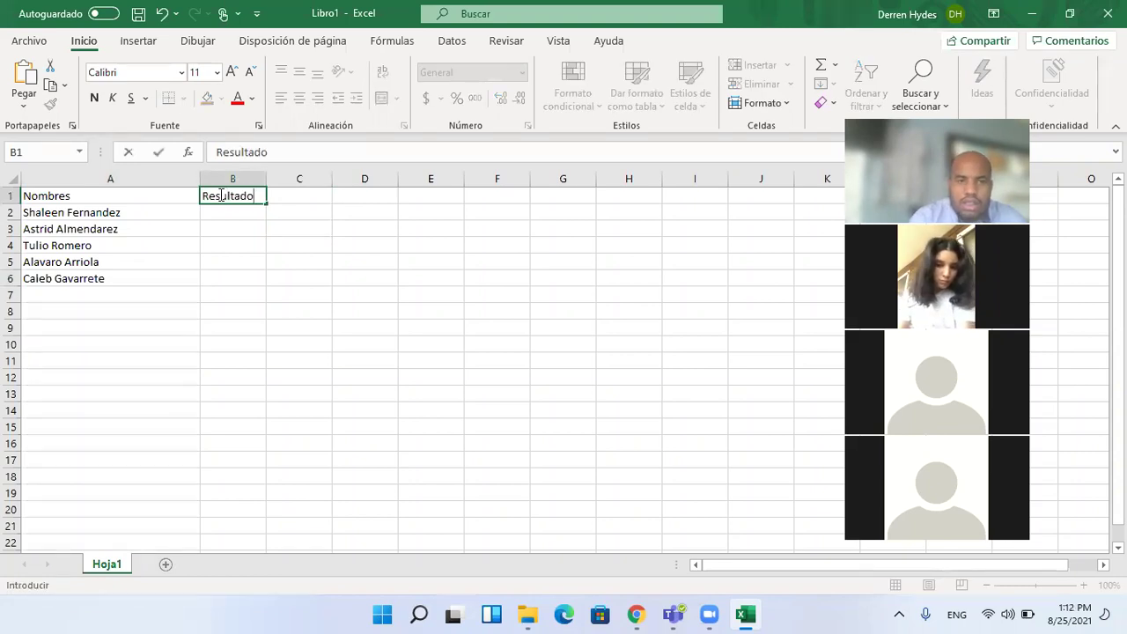
click(325, 197)
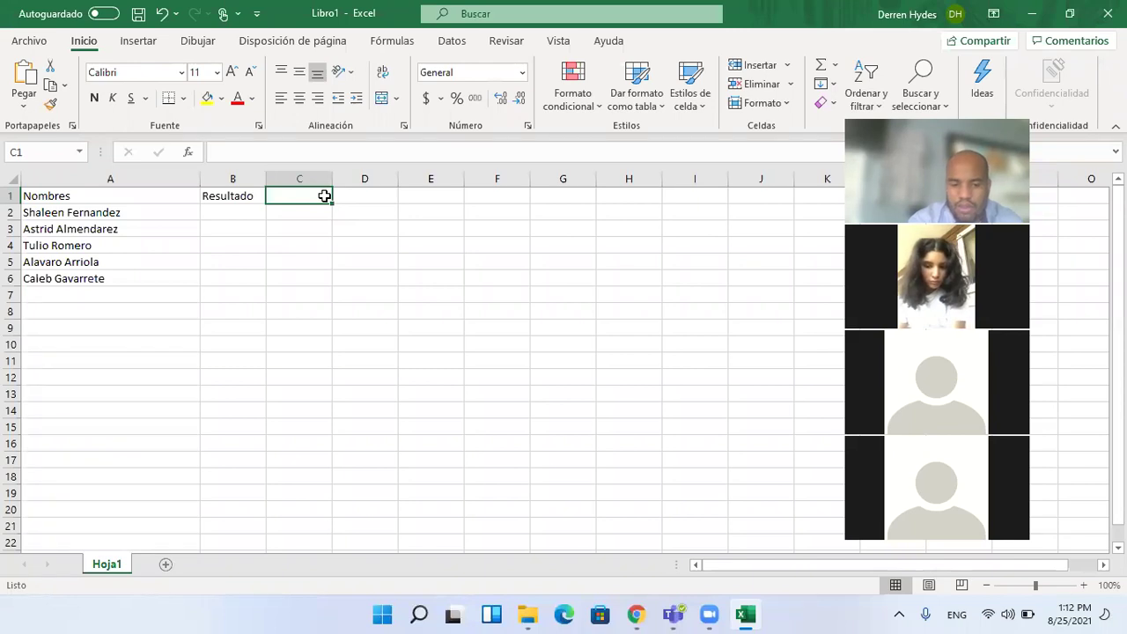
text(Foru)
text(mula)
text( Utiliz)
text(a)
click(340, 194)
text(a)
click(407, 278)
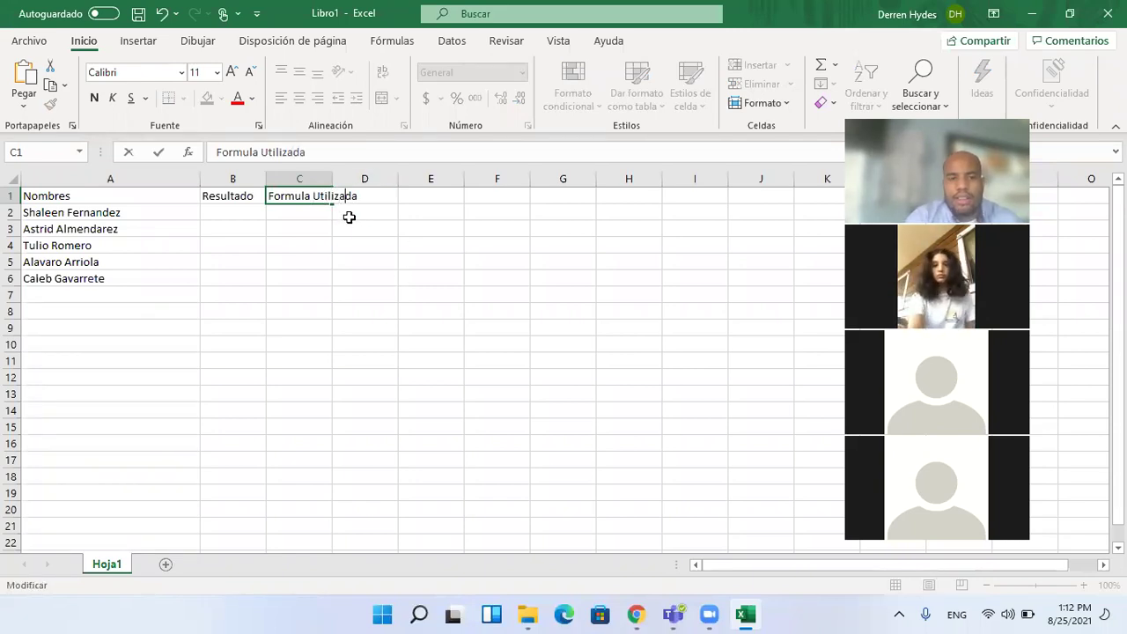
drag(266, 176, 411, 177)
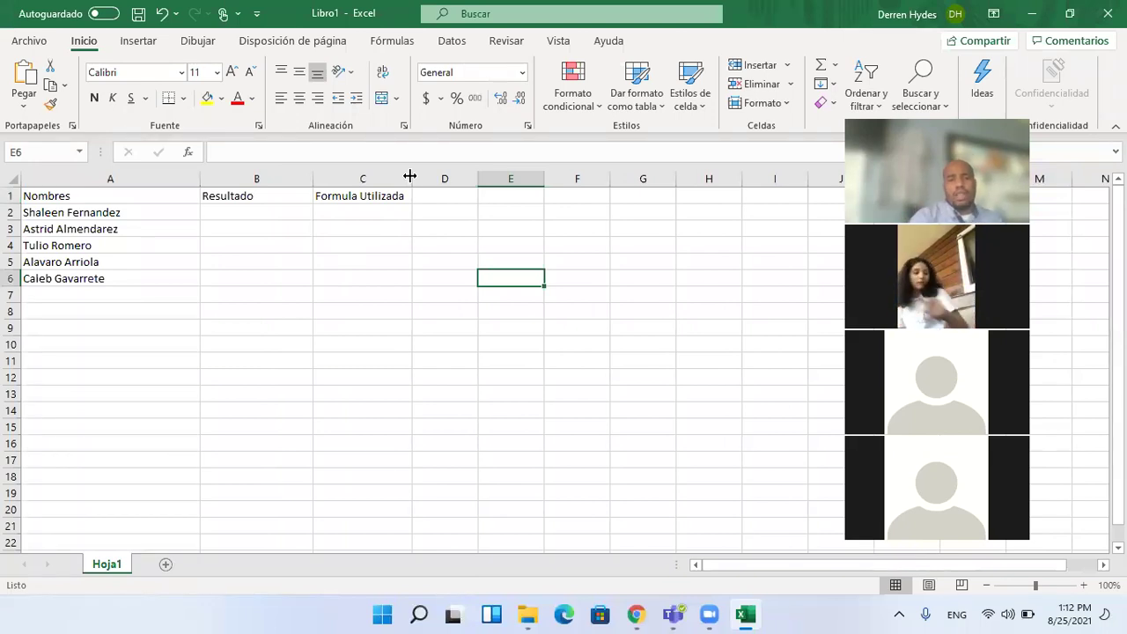
click(252, 214)
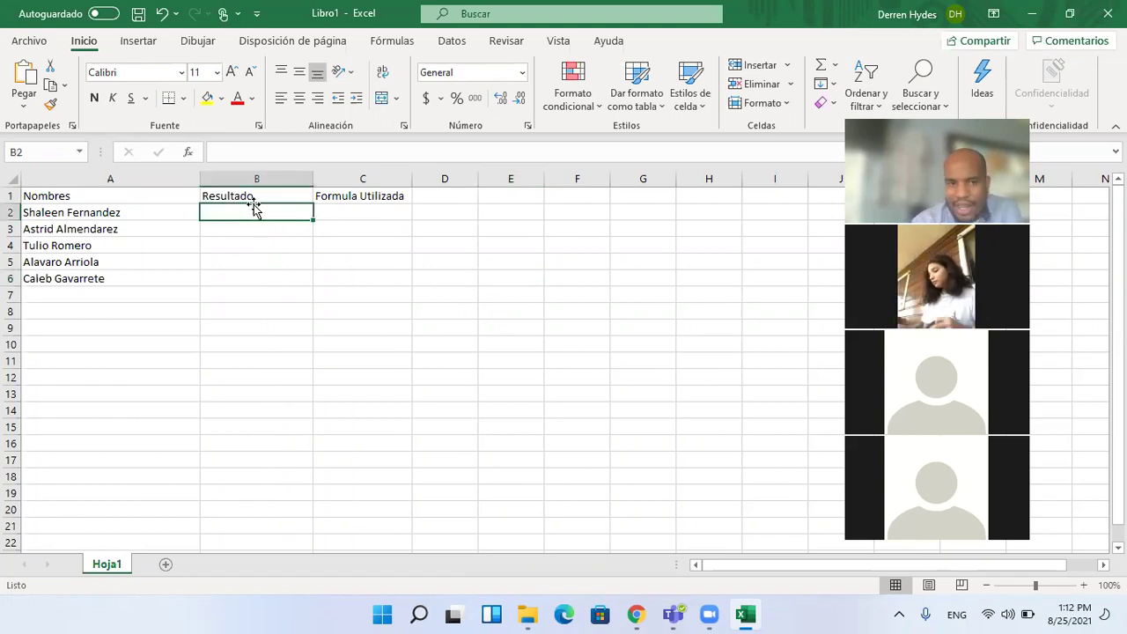
click(349, 212)
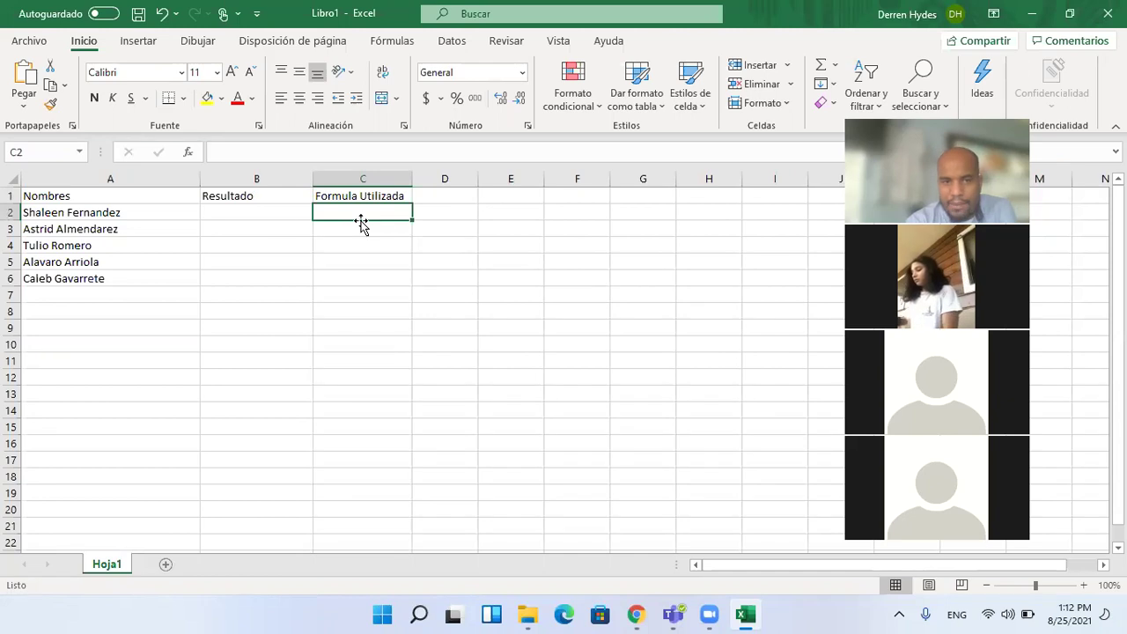
click(262, 213)
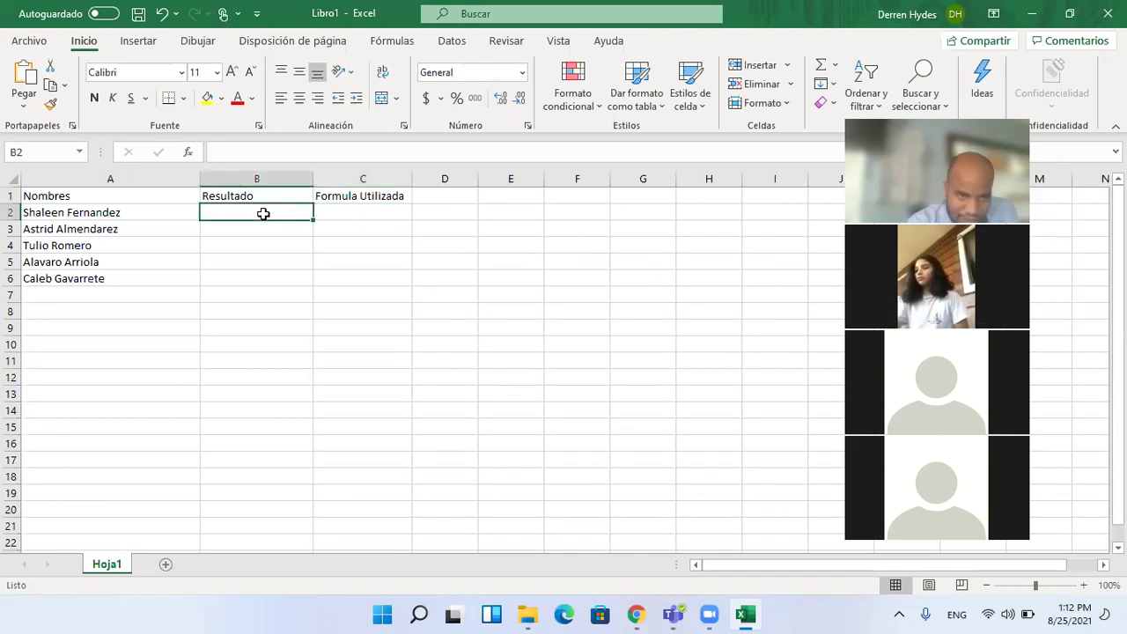
Apply Todos los bordes to every cell of the range A1:C6.
drag(118, 196, 338, 271)
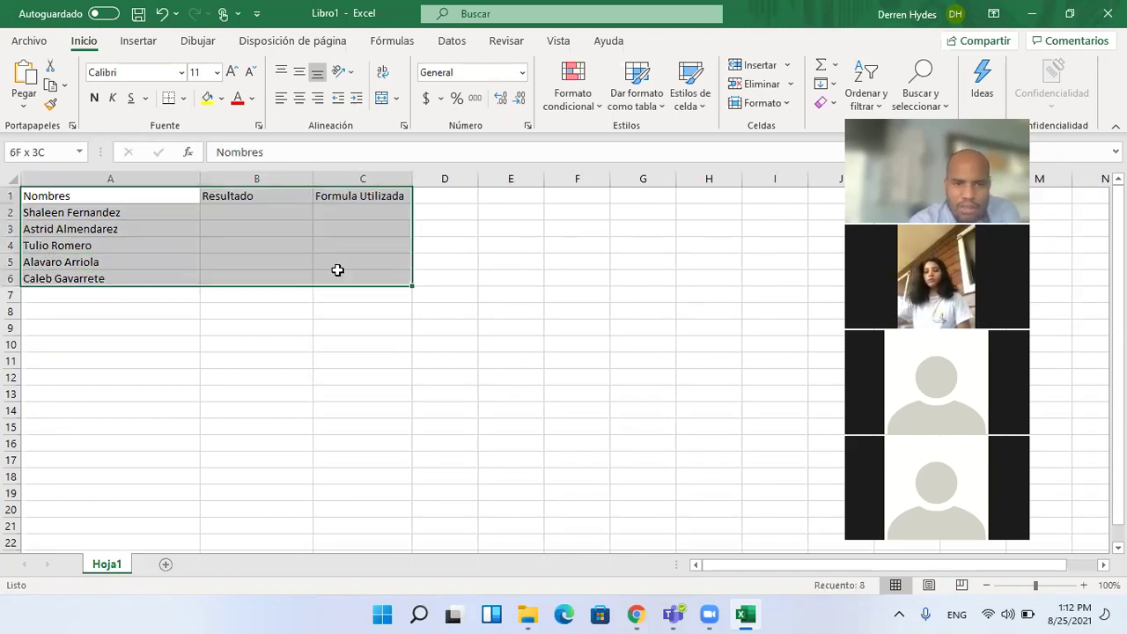
click(183, 98)
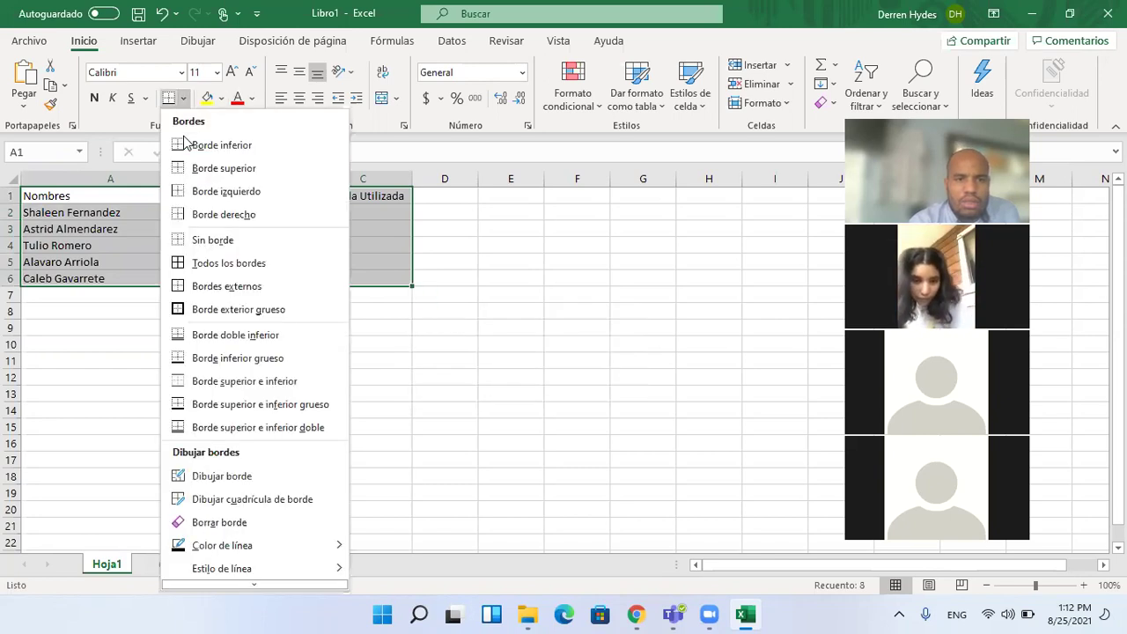
click(199, 264)
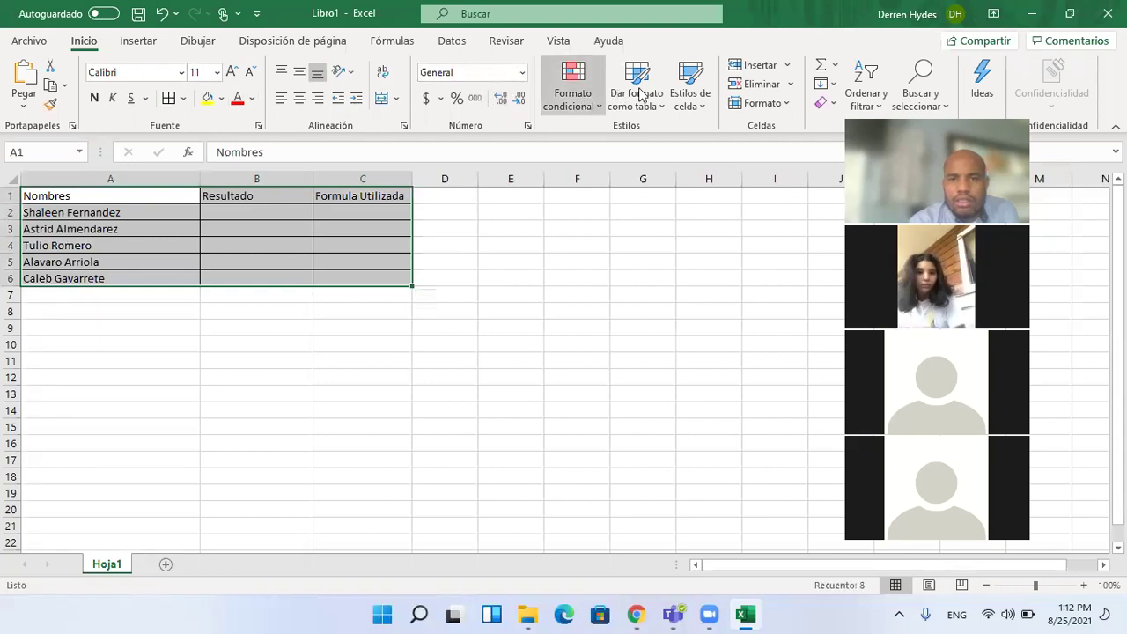
Choose a table style for A1:C6 from the Dar formato como tabla gallery.
click(598, 107)
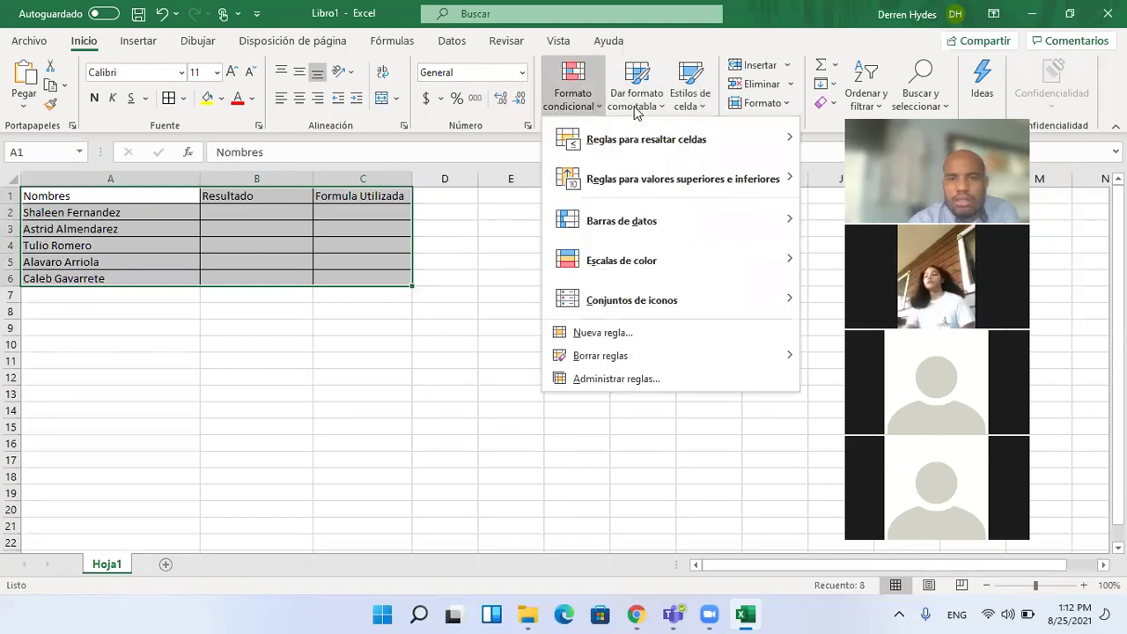
click(662, 109)
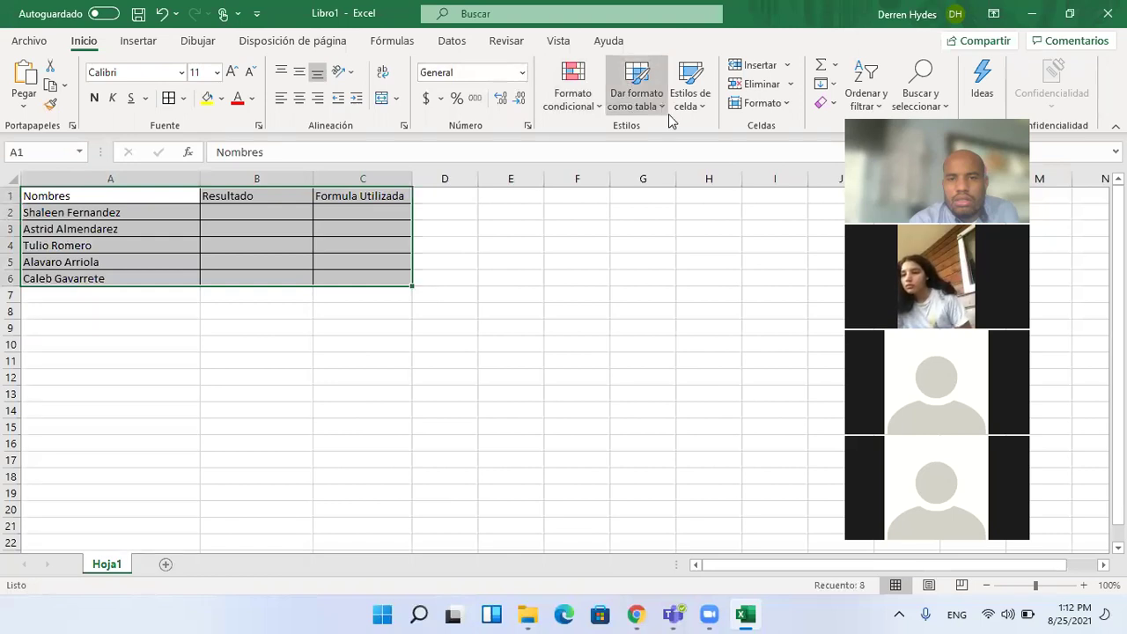
click(663, 107)
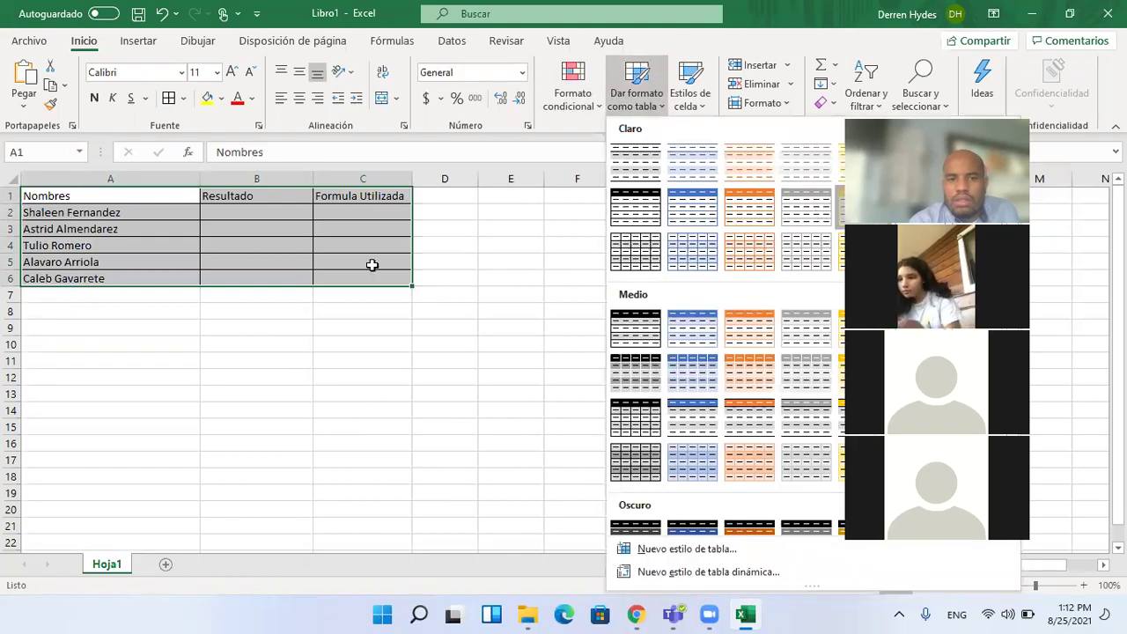
click(841, 207)
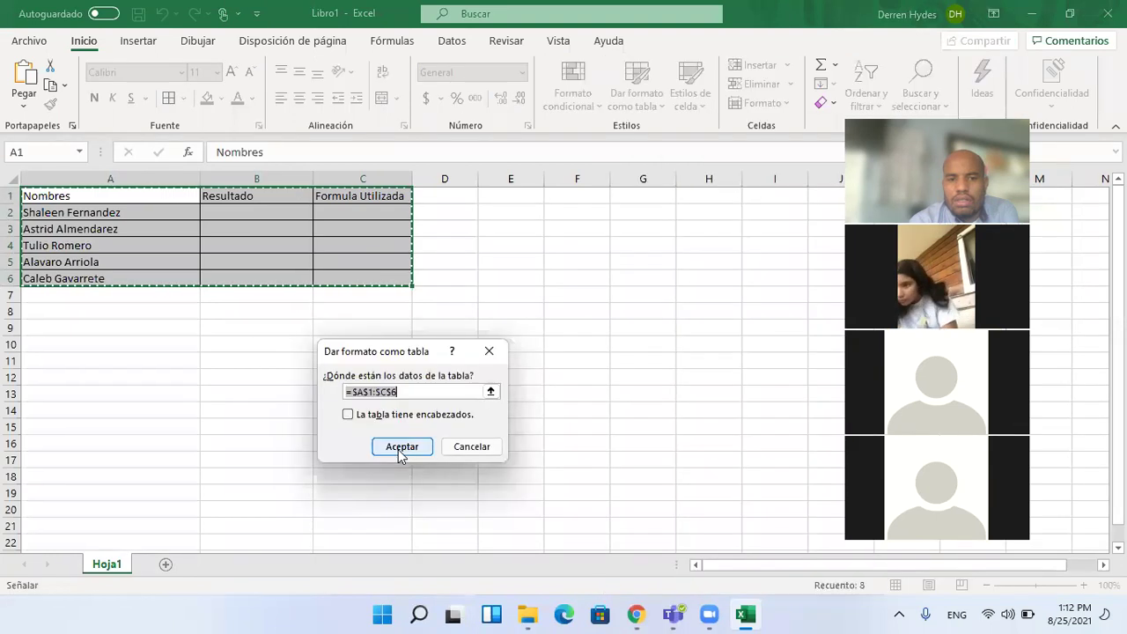
Confirm the table with headers, then undo the table conversion with Ctrl+Z.
click(362, 417)
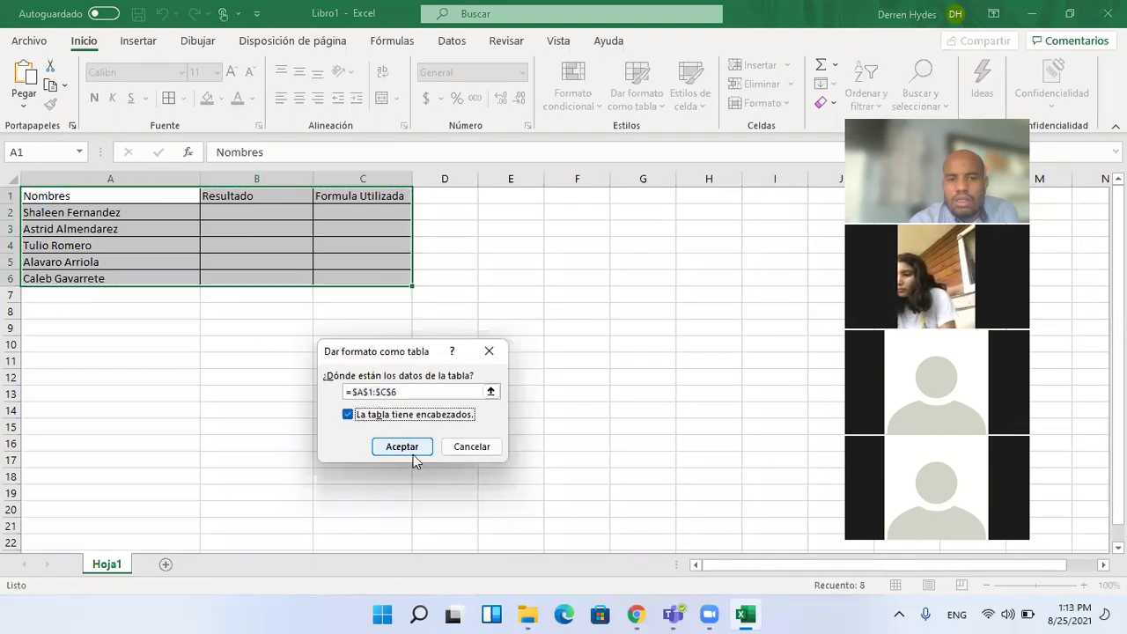
click(410, 447)
click(333, 372)
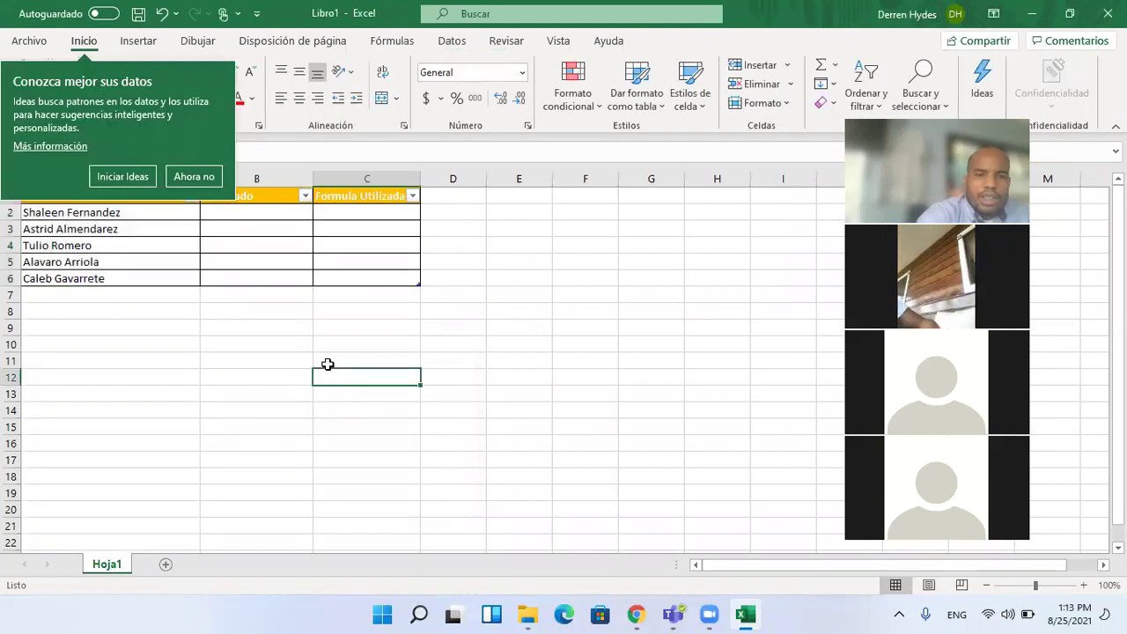
key(ctrl+z)
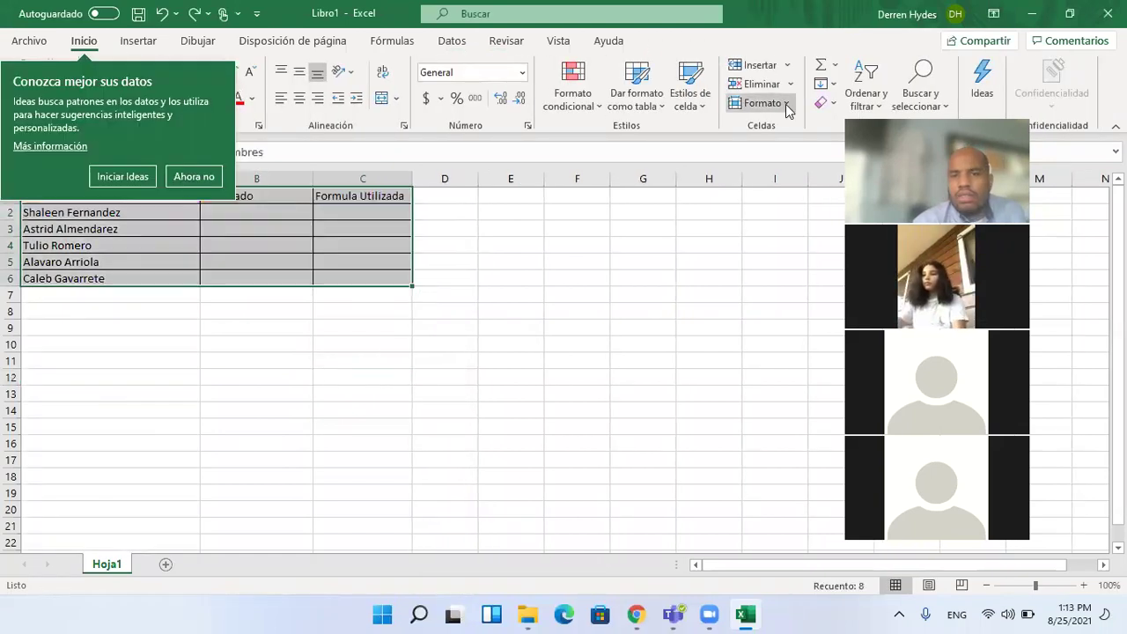
Apply a yellow cell style from Estilos de celda to A1:C6.
click(787, 104)
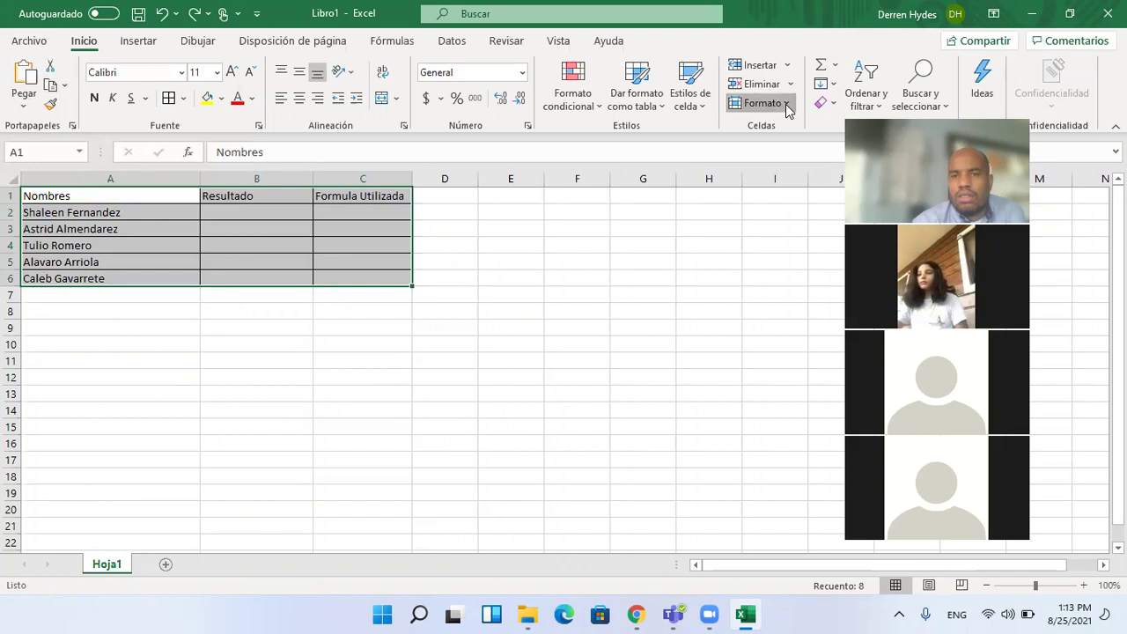
click(696, 99)
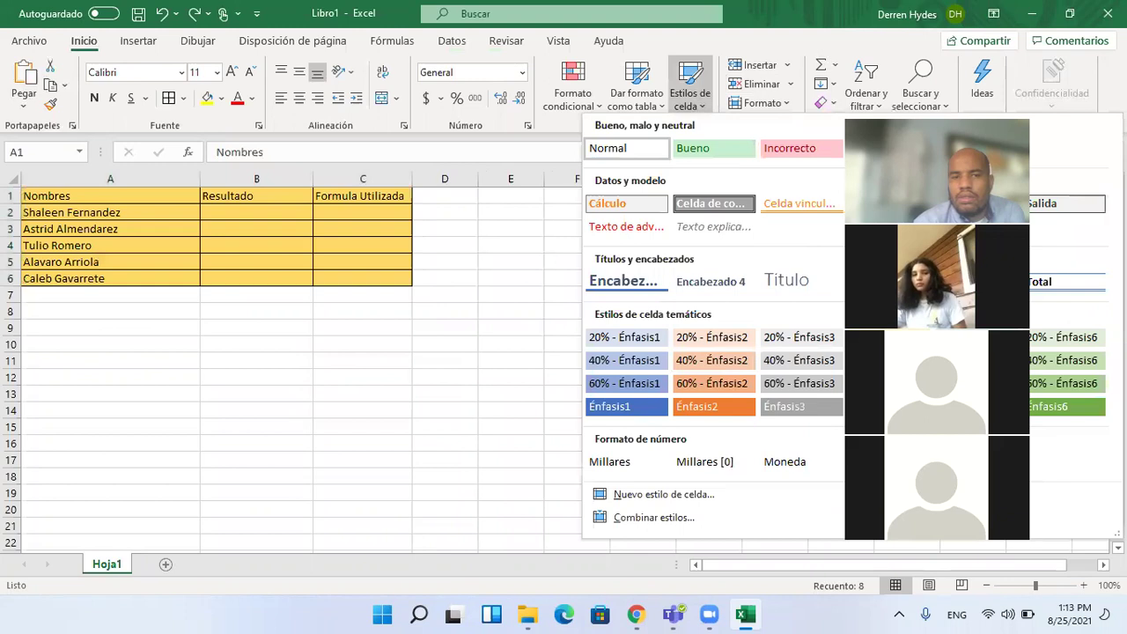
click(425, 358)
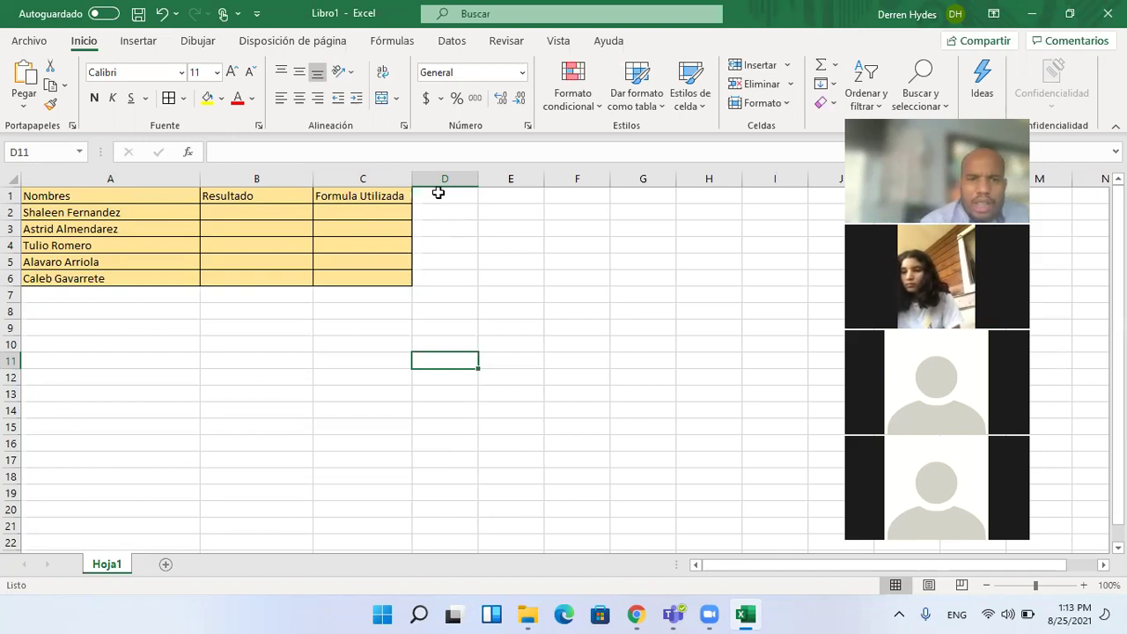
Label cell C2 as Hoy.
click(328, 214)
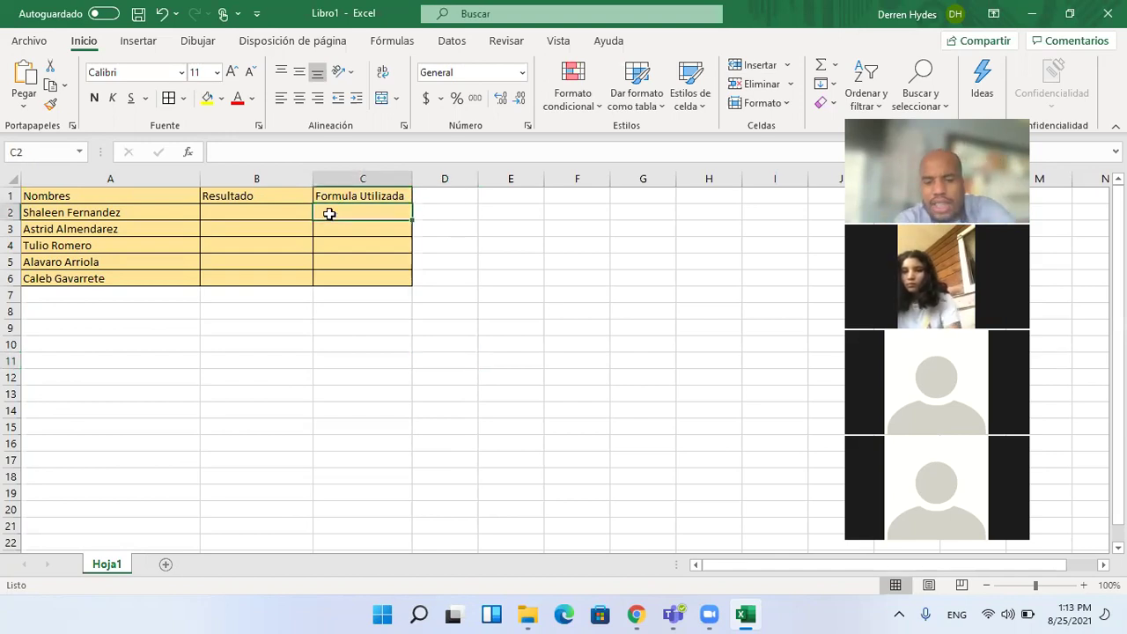
text(Hoy)
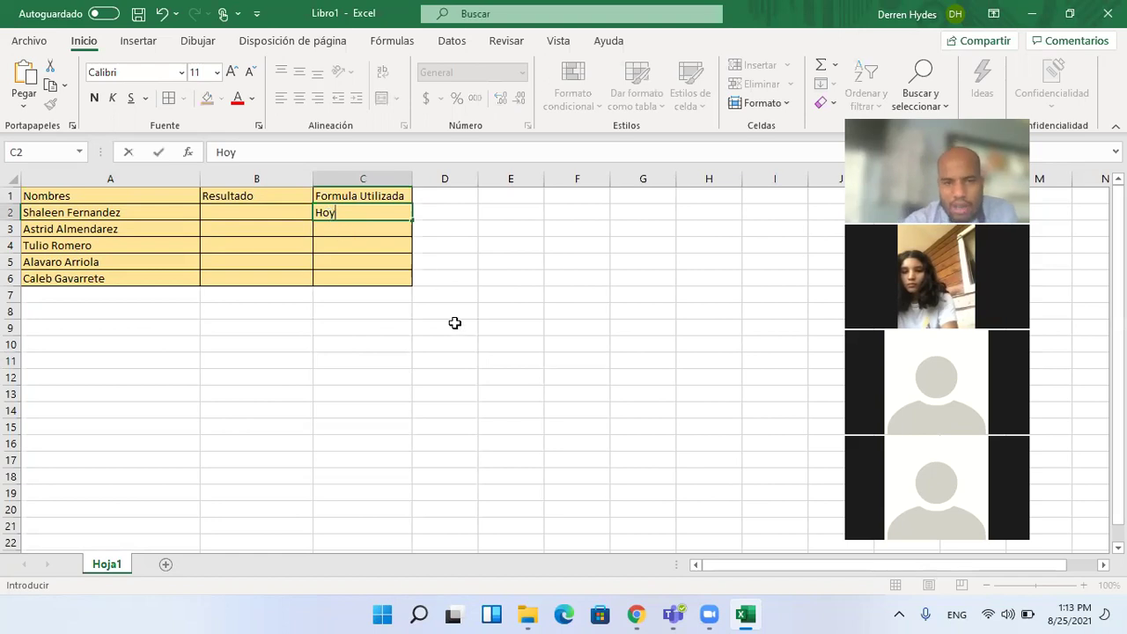
drag(441, 280, 456, 322)
click(373, 227)
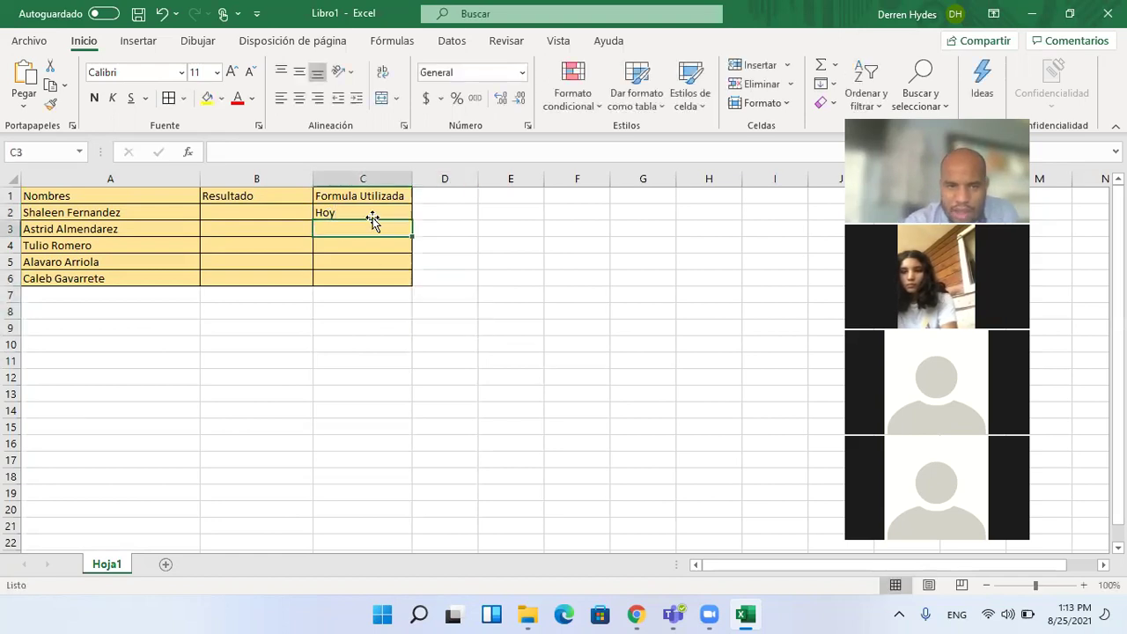
Enter the formula =HOY() in cell B2.
click(261, 214)
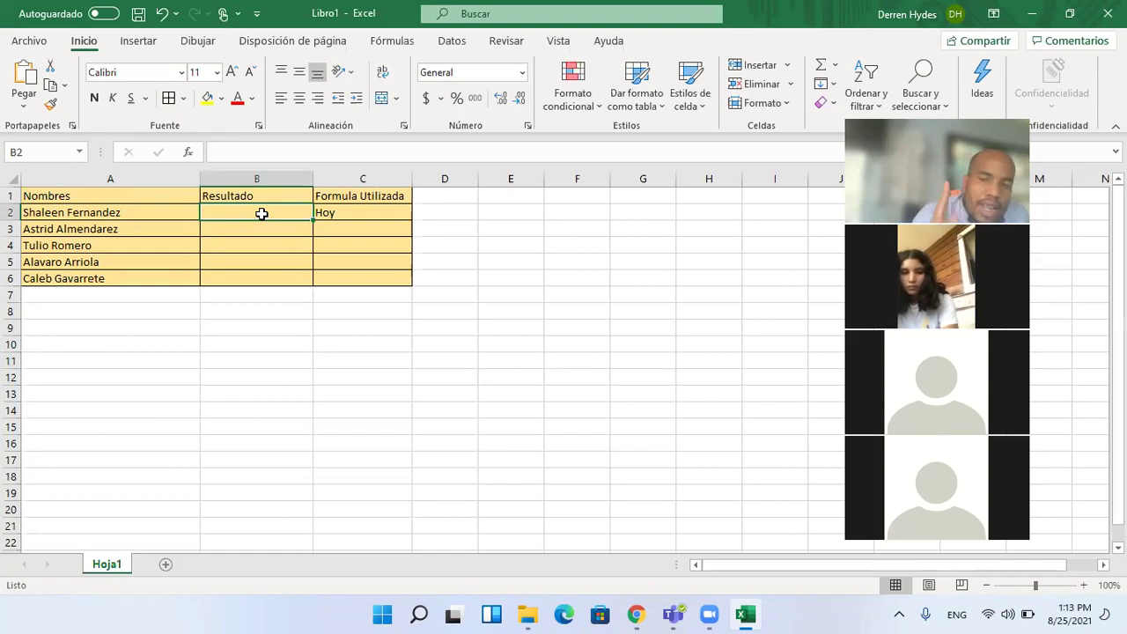
text(=h)
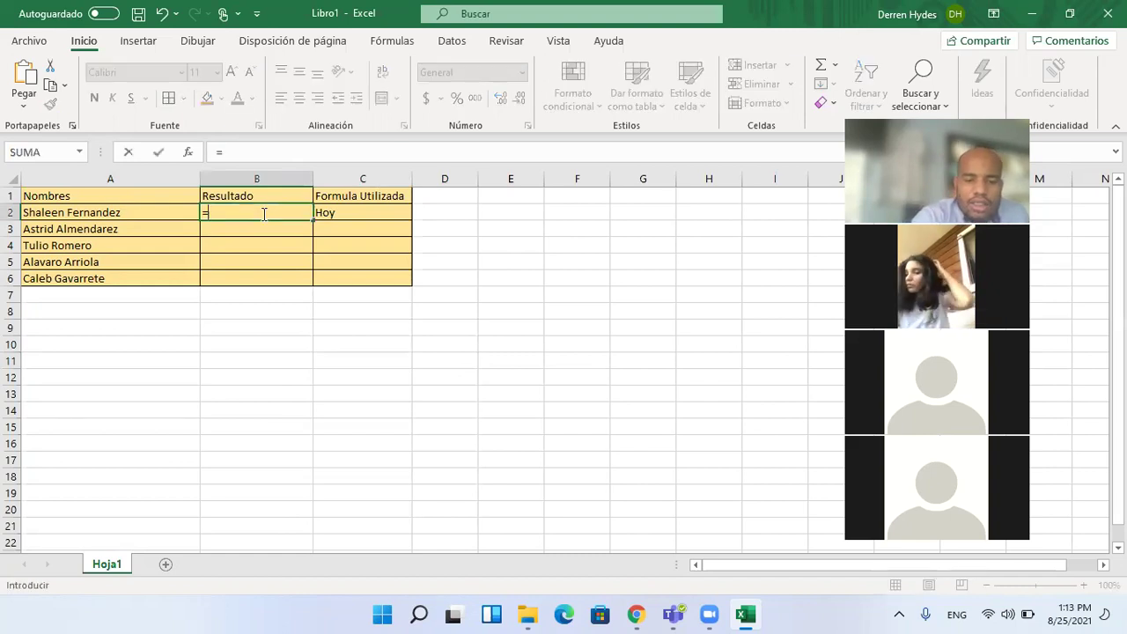
text(oy)
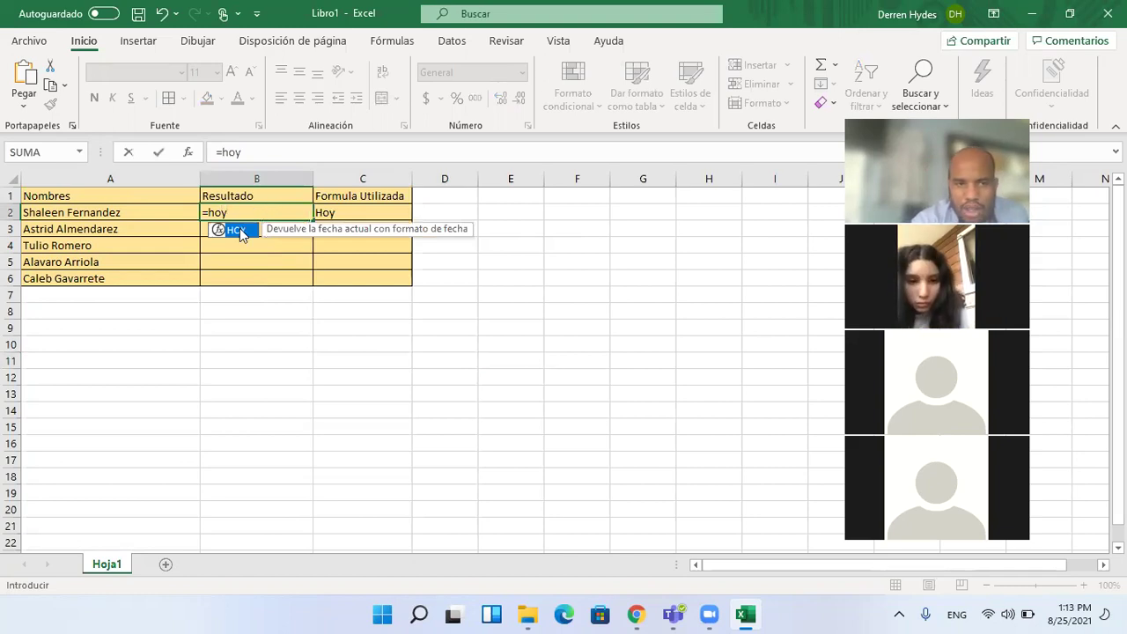
double_click(239, 228)
text())
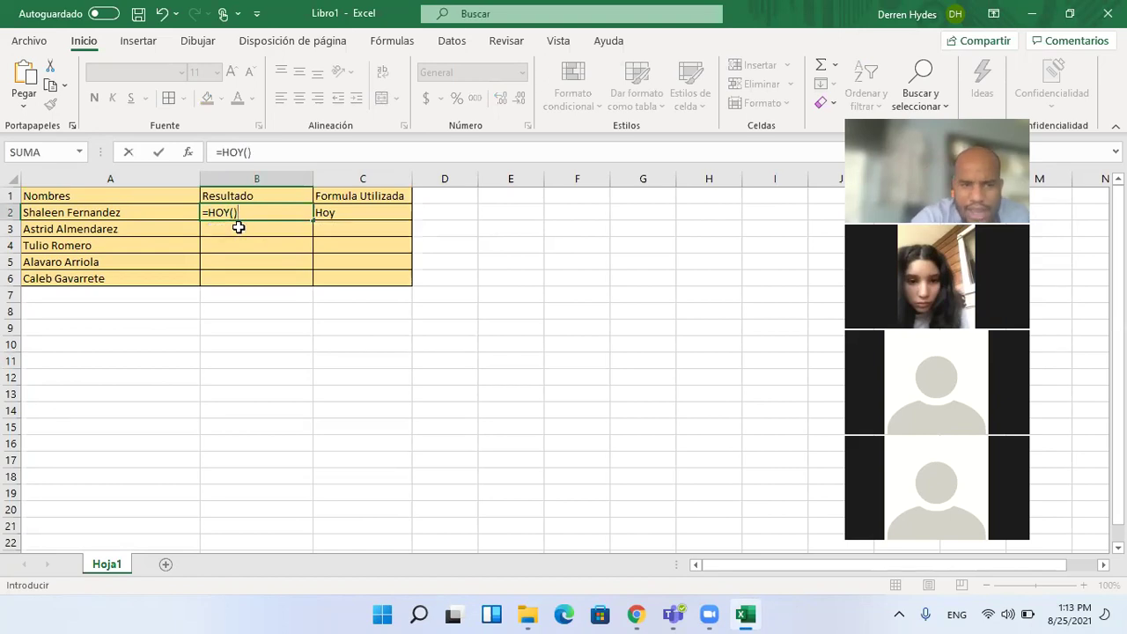
key(Return)
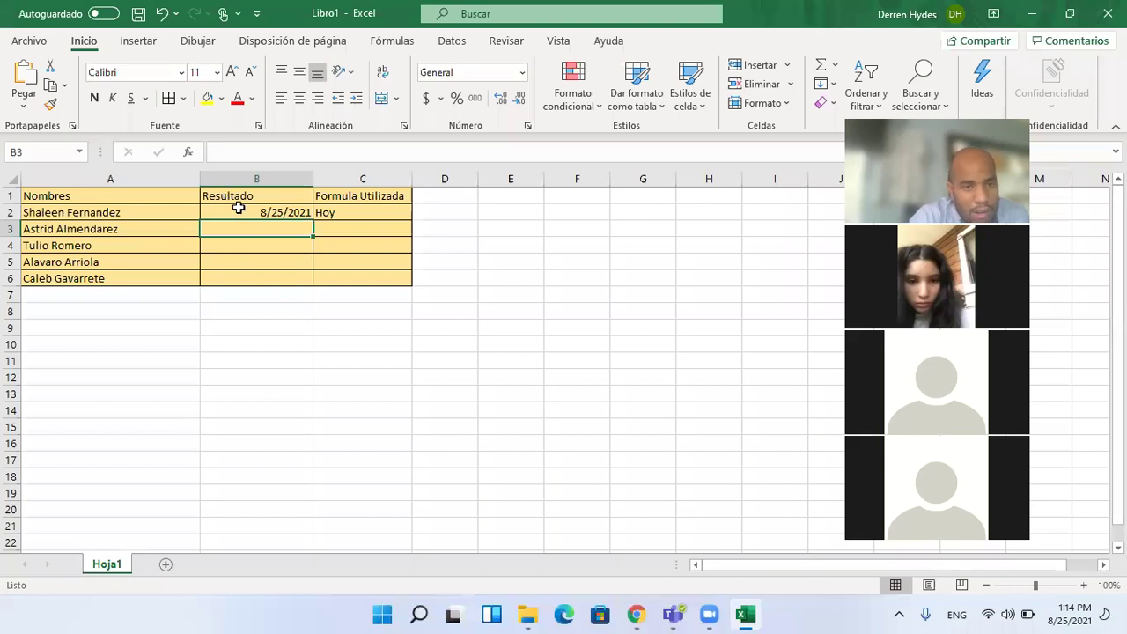
Clear B2 and re-enter the =HOY() formula.
click(239, 208)
key(Delete)
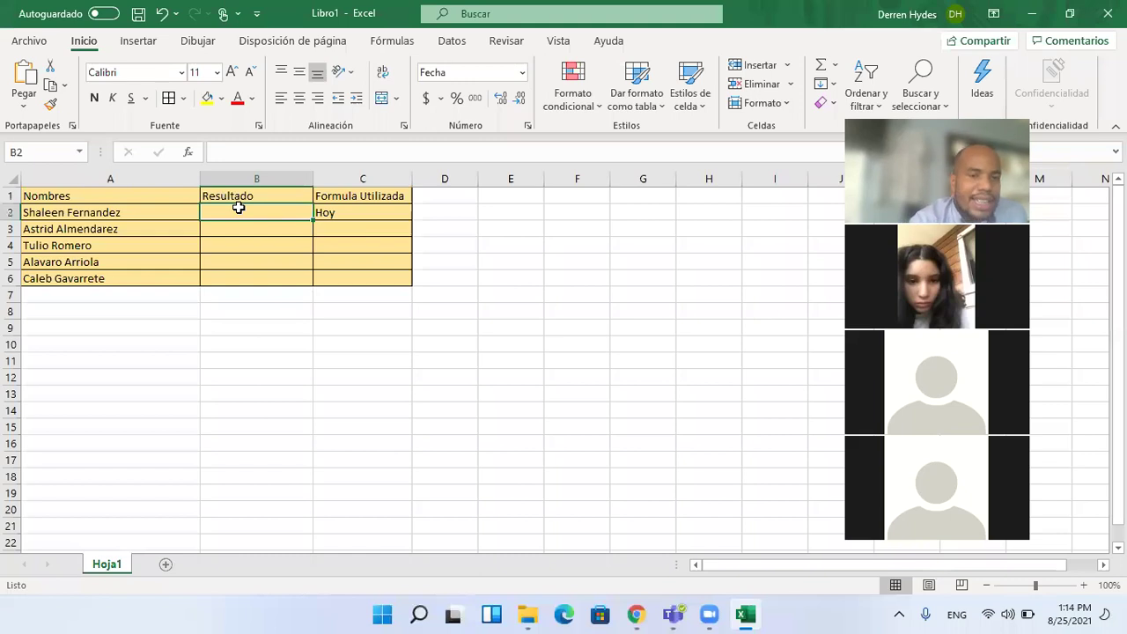
text(to)
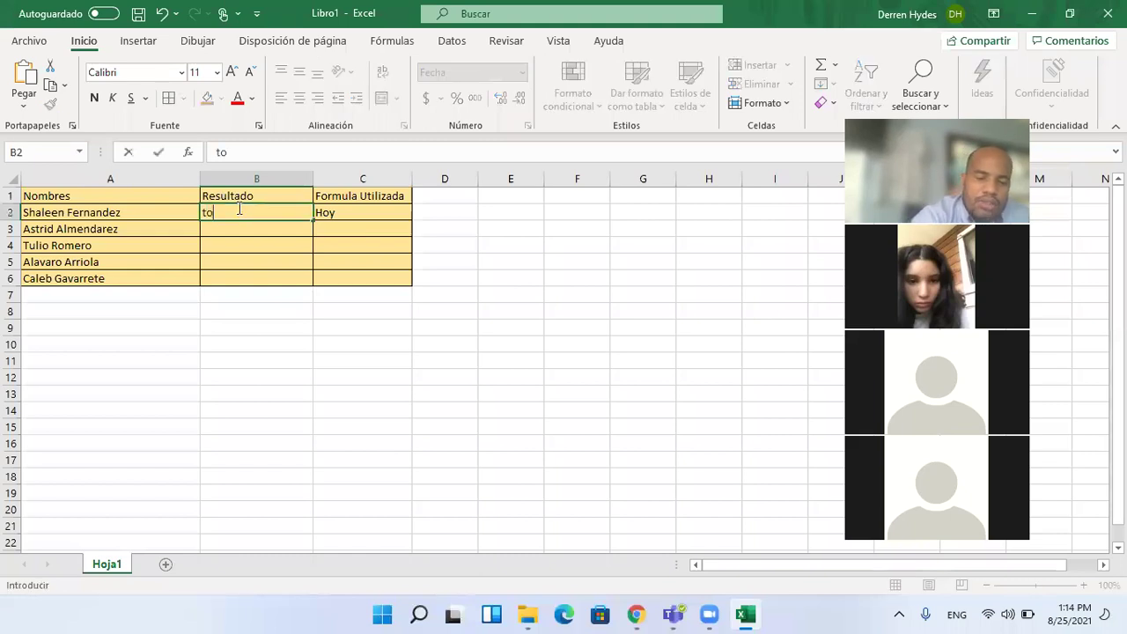
text(day)
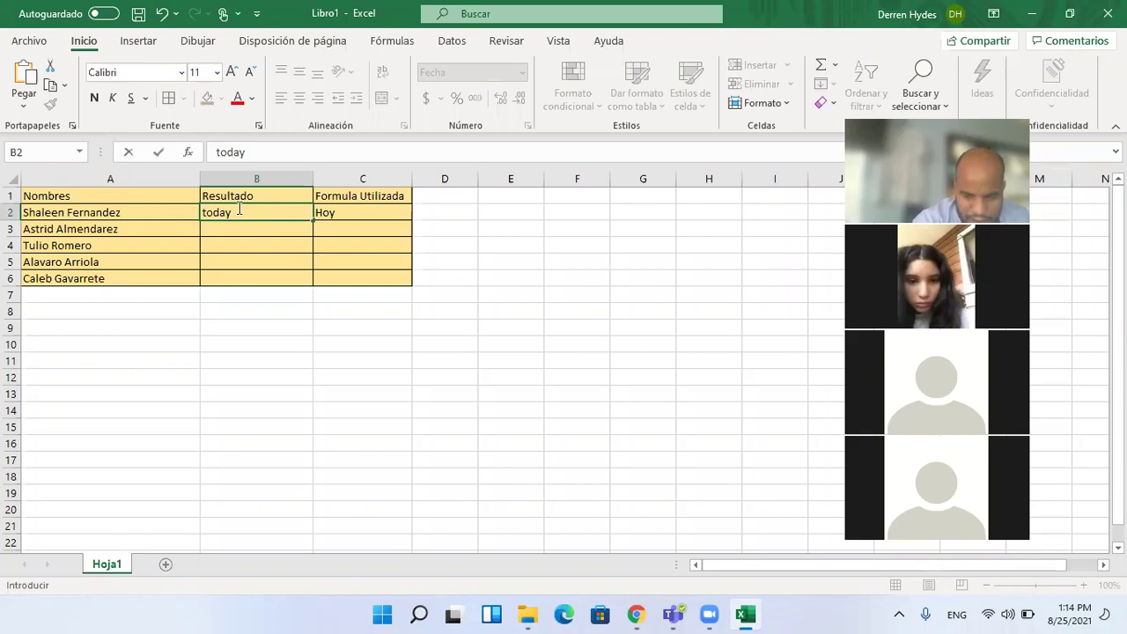
key(BackSpace)
key(BackSpace)
key(BackSpace)
key(BackSpace)
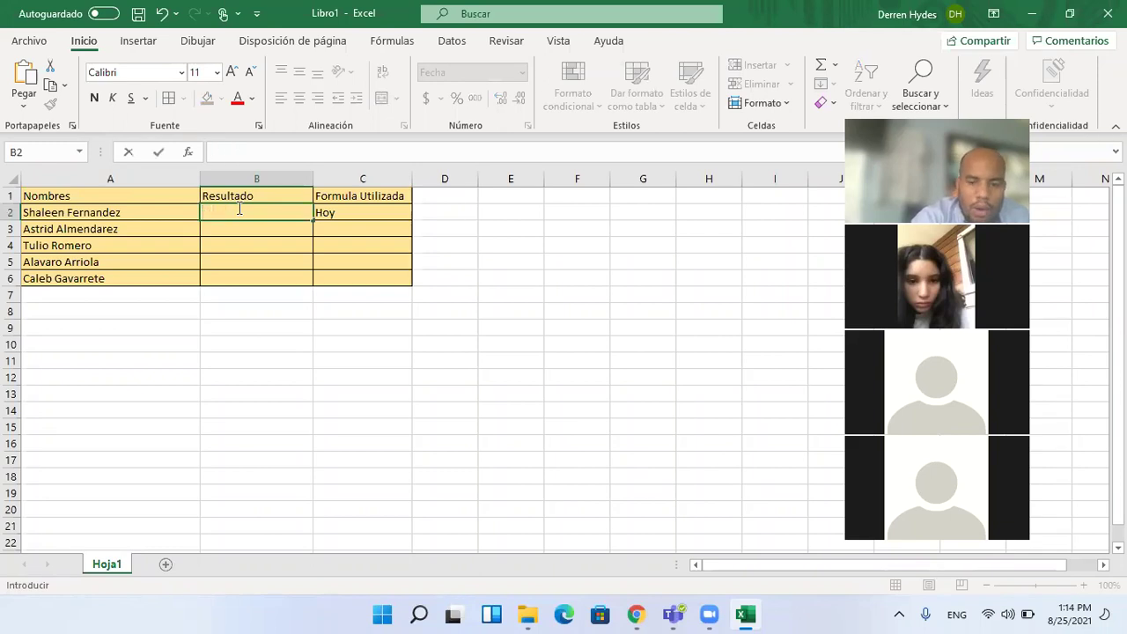
text(=hoy)
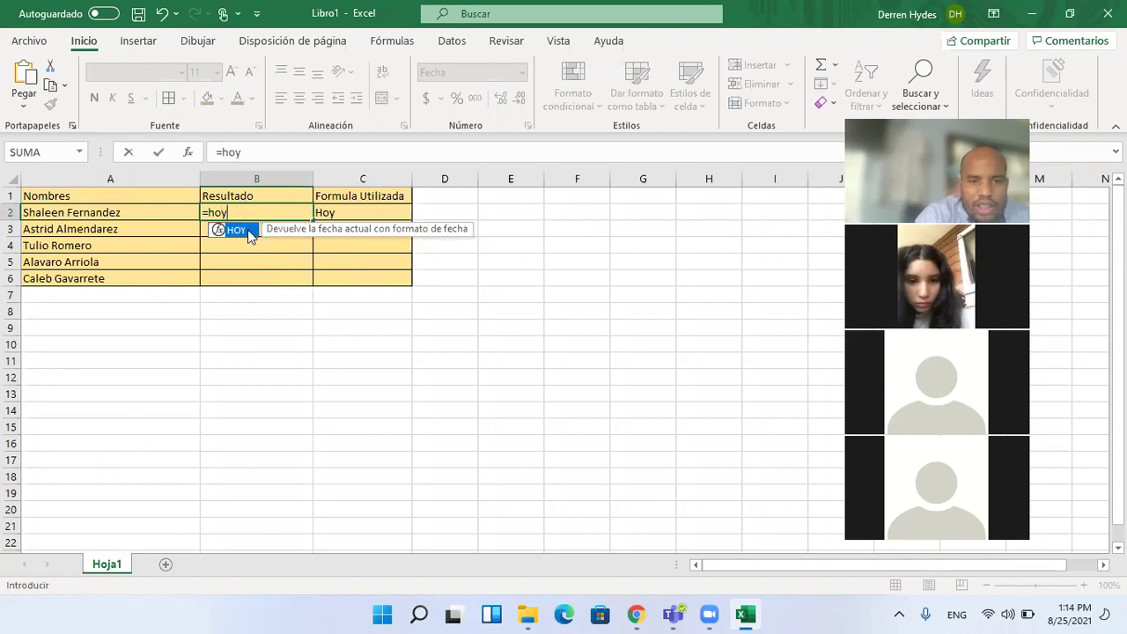
double_click(237, 230)
text())
key(Return)
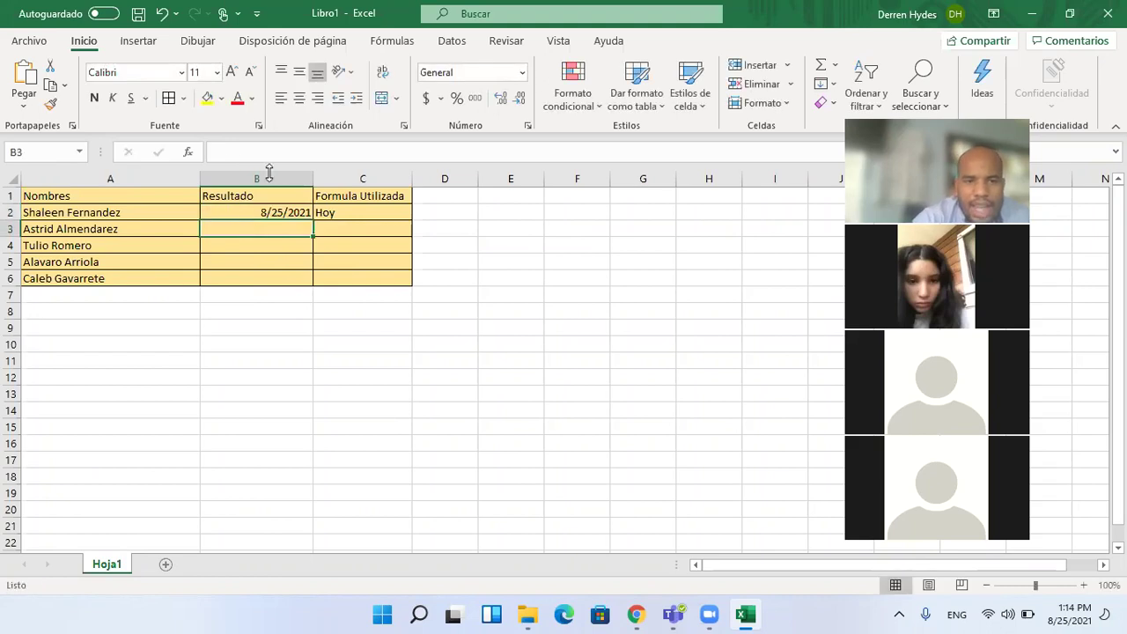
Inspect B2's =HOY() formula and cancel an accidental edit.
click(250, 214)
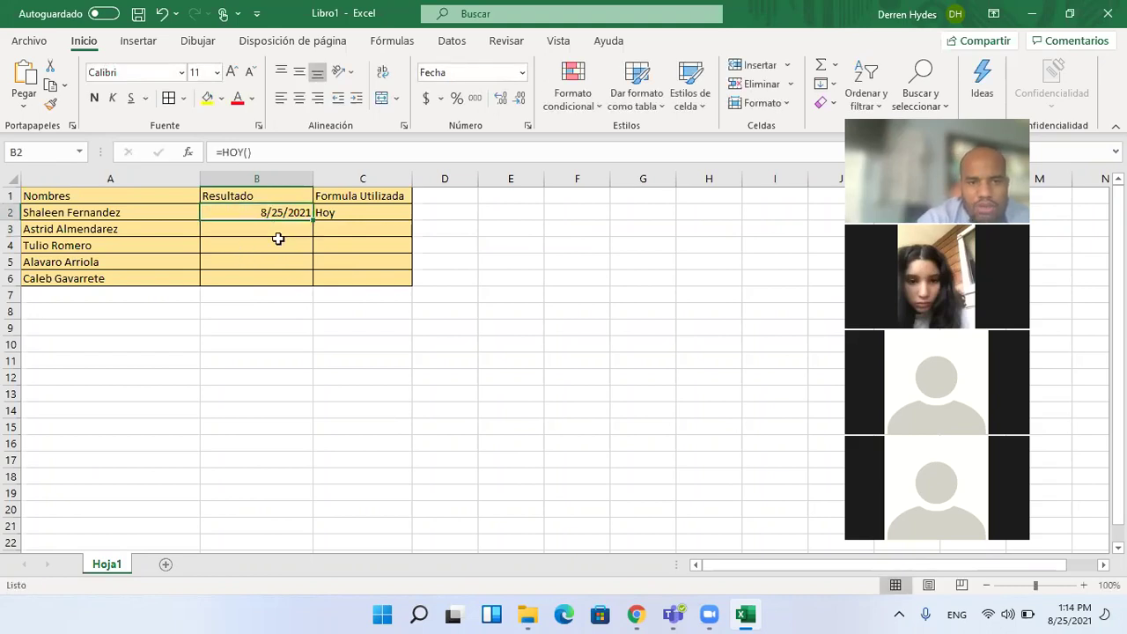
drag(253, 153, 202, 156)
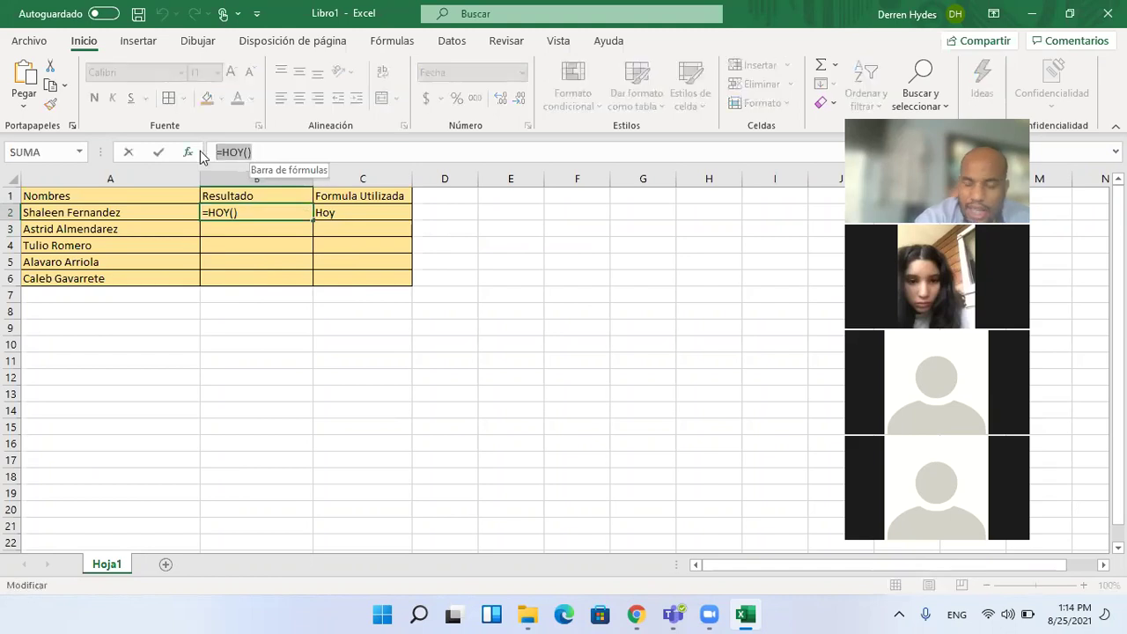
click(262, 232)
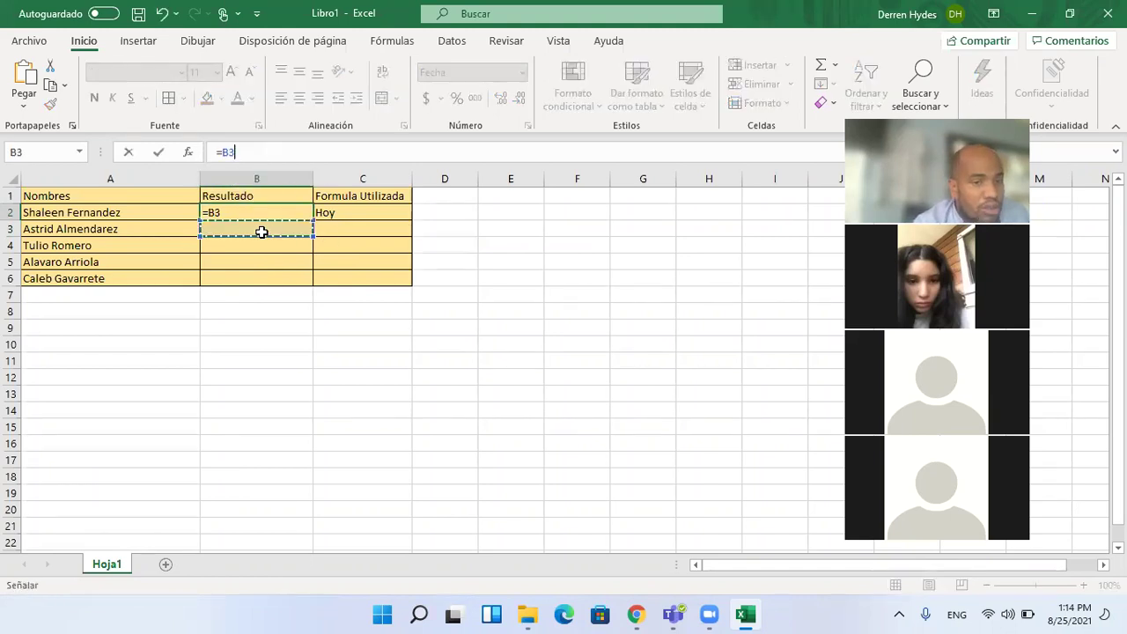
key(Escape)
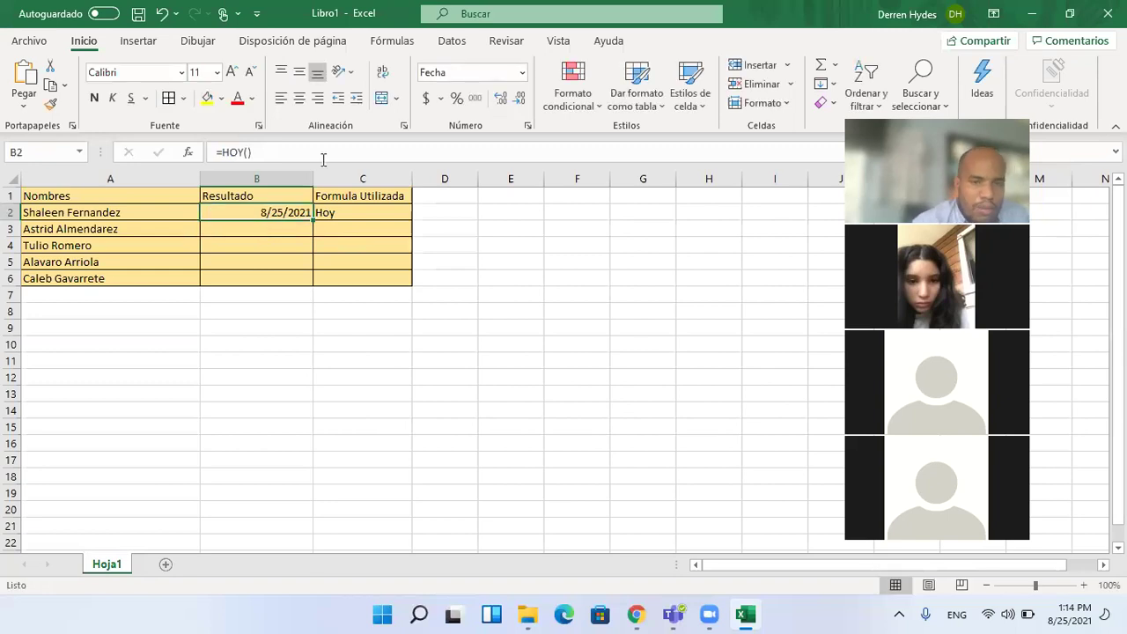
click(357, 215)
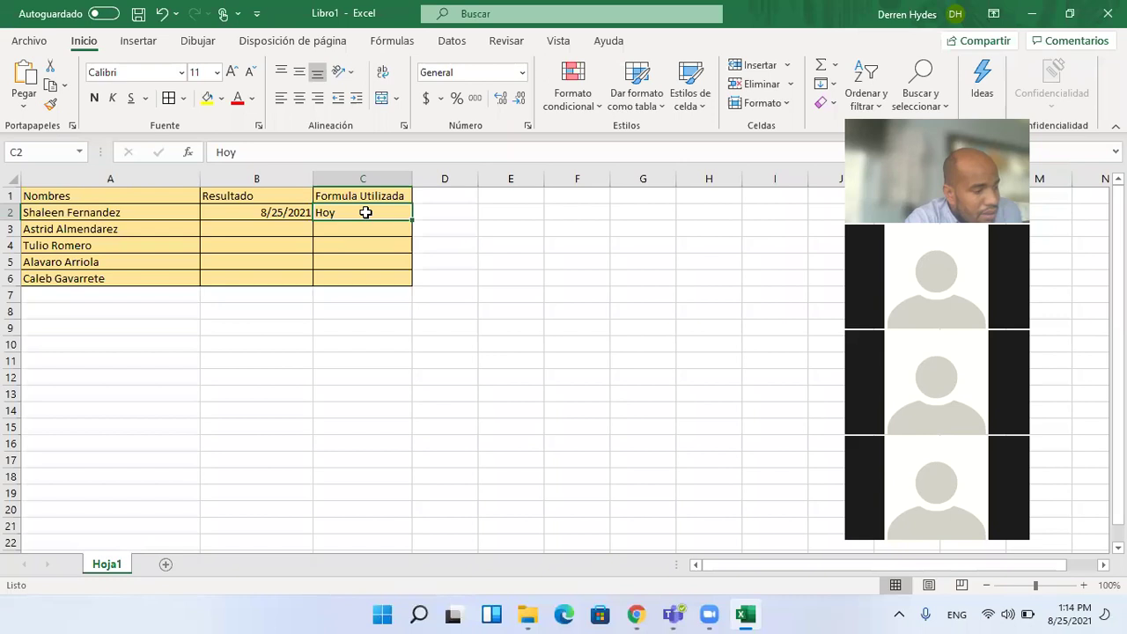
click(302, 212)
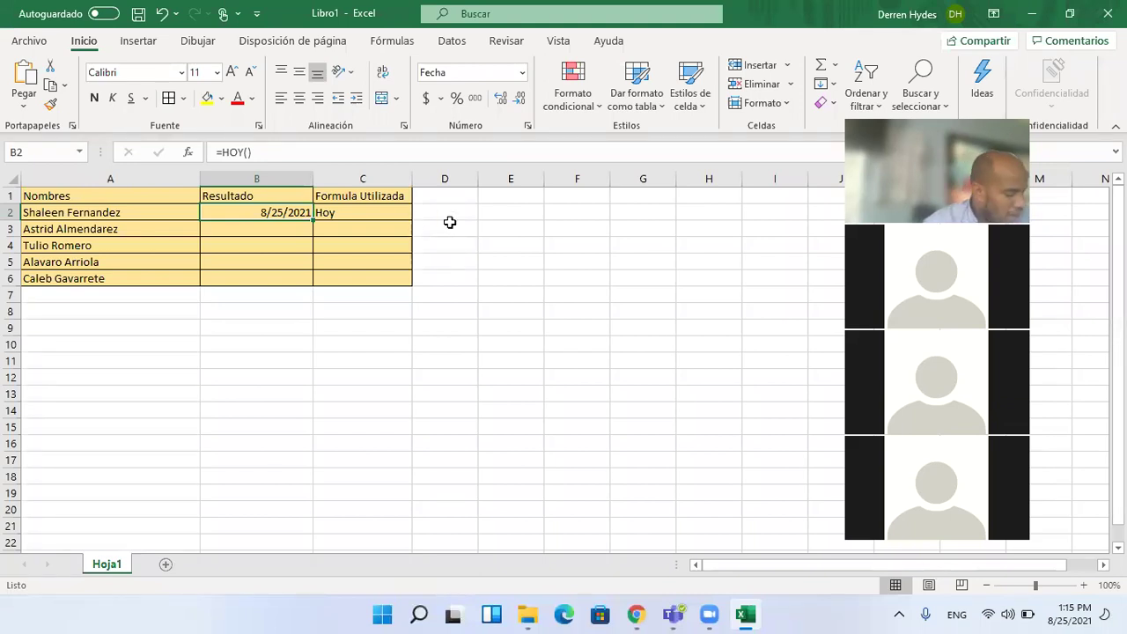
Type the label Dia into C3 and move to B3.
click(360, 229)
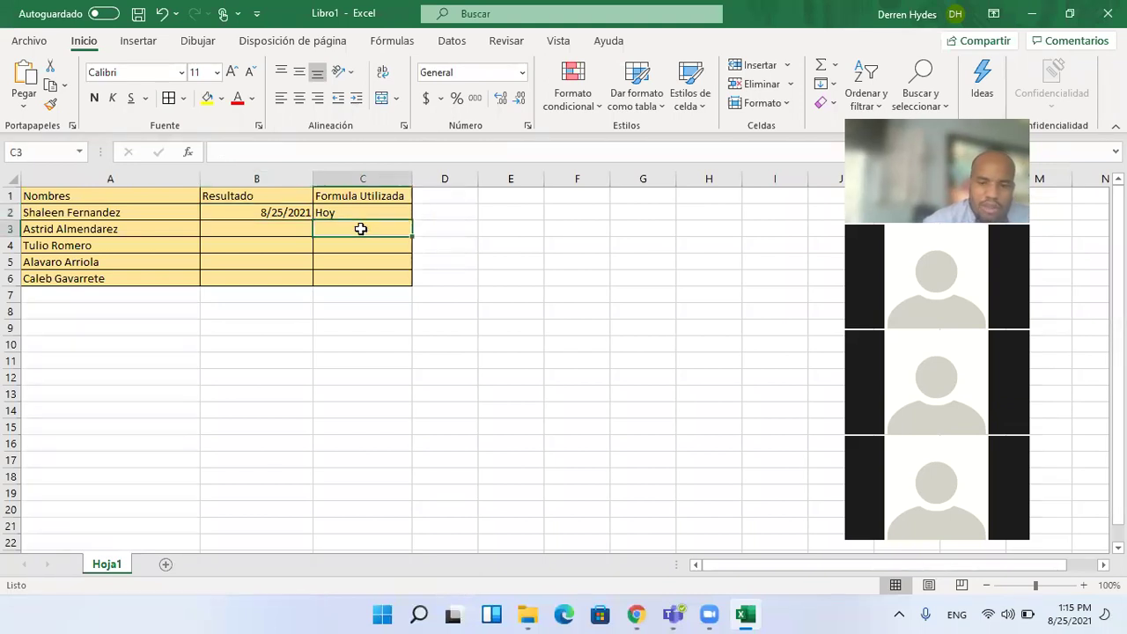
text(Dia)
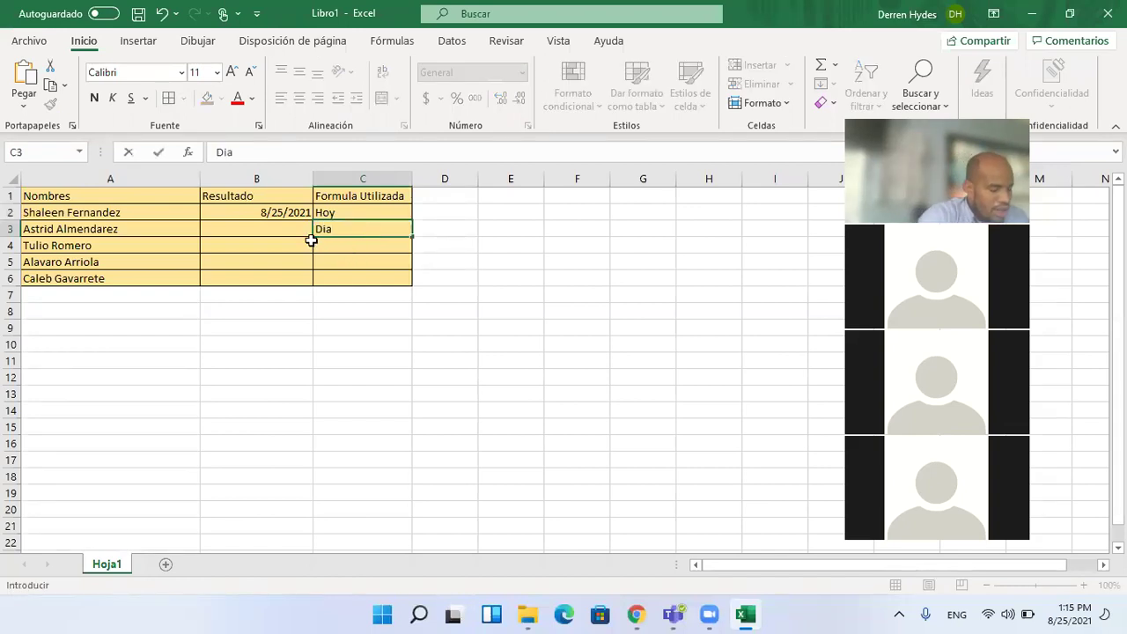
click(258, 229)
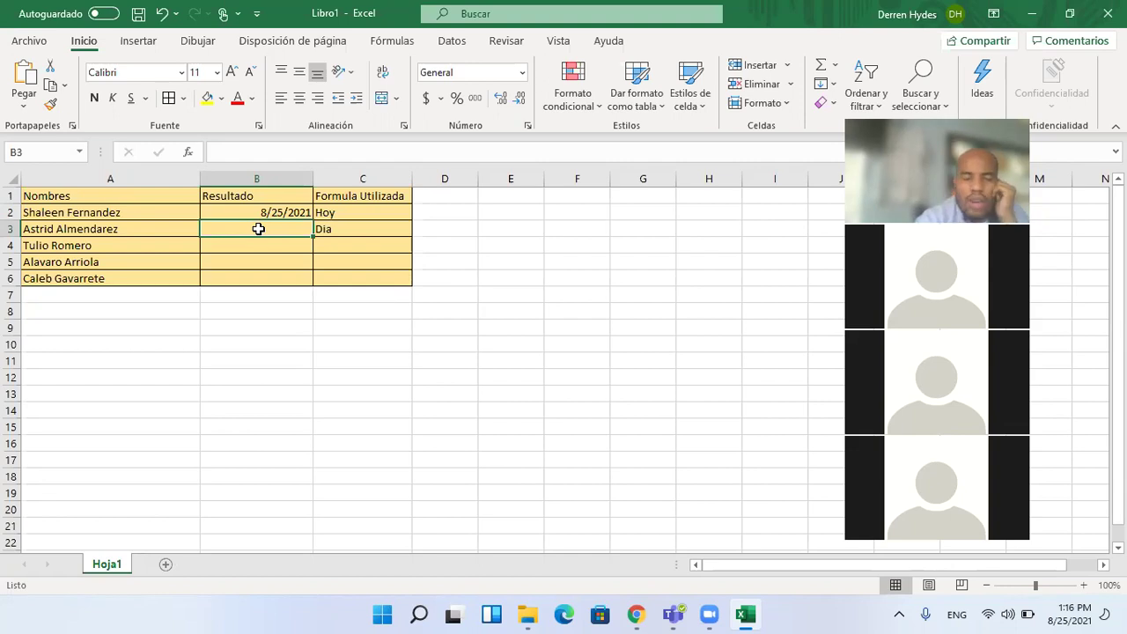
Type 01/02/2021 in B3, then overwrite it with =dia.
text(01/02/2021)
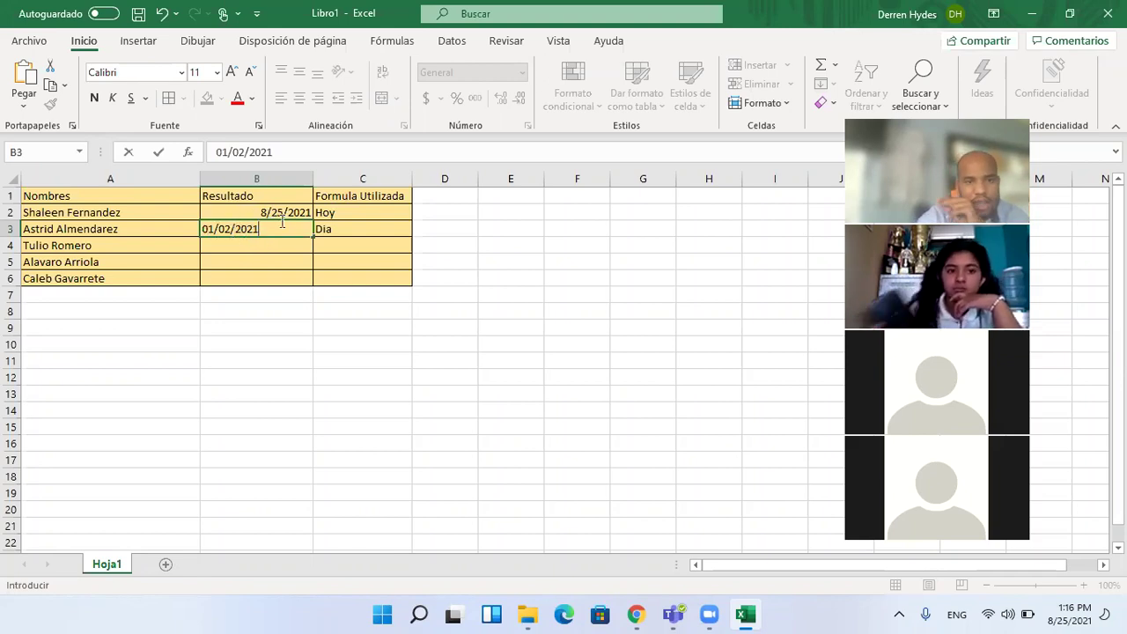
drag(257, 229, 138, 227)
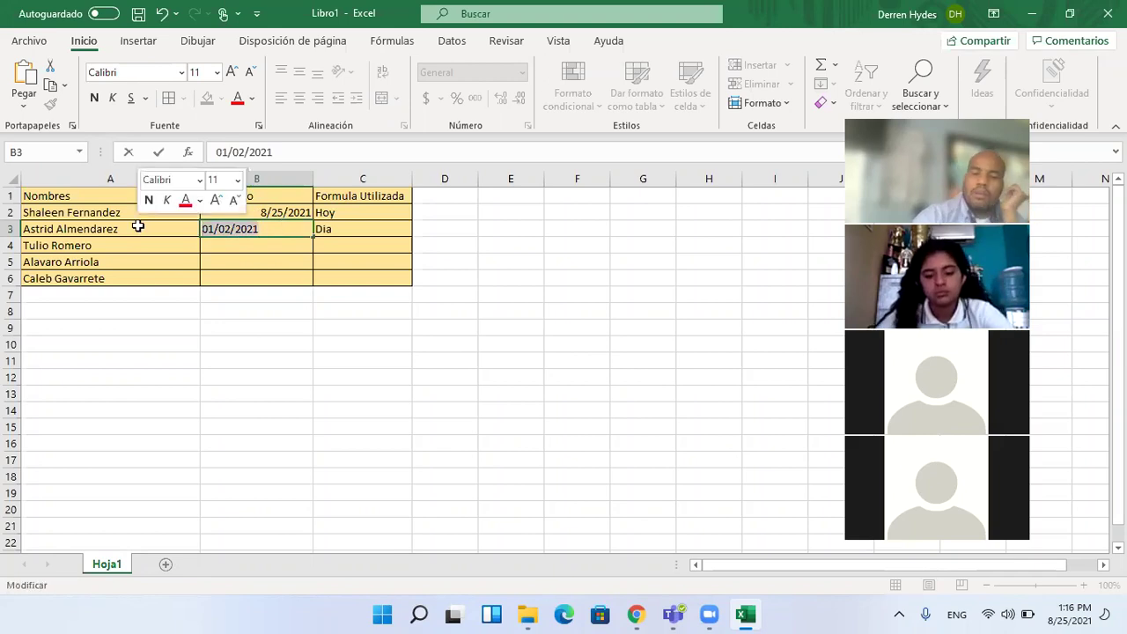
text(=dia)
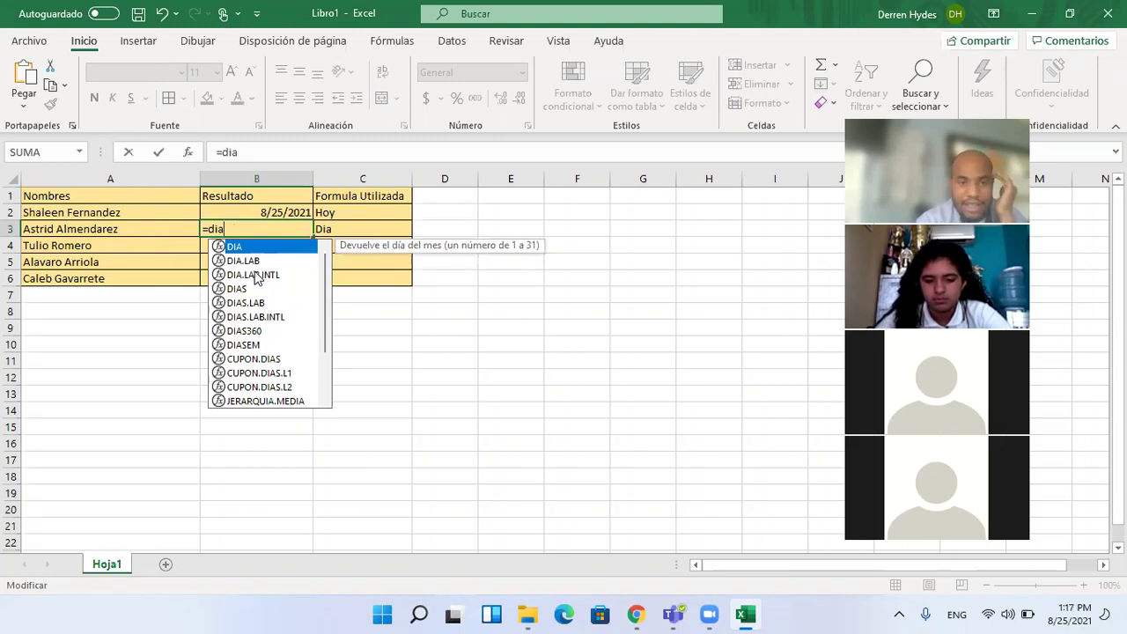
Build a DIA formula on 8/25/2021 in B3 and adjust its date argument.
double_click(251, 250)
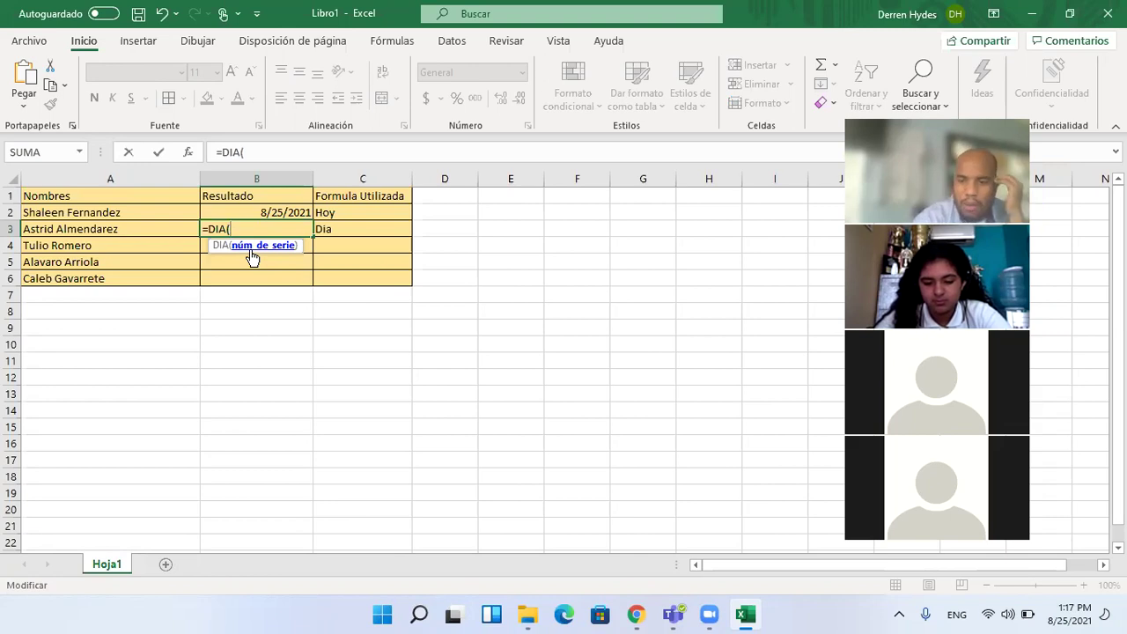
text(8/2)
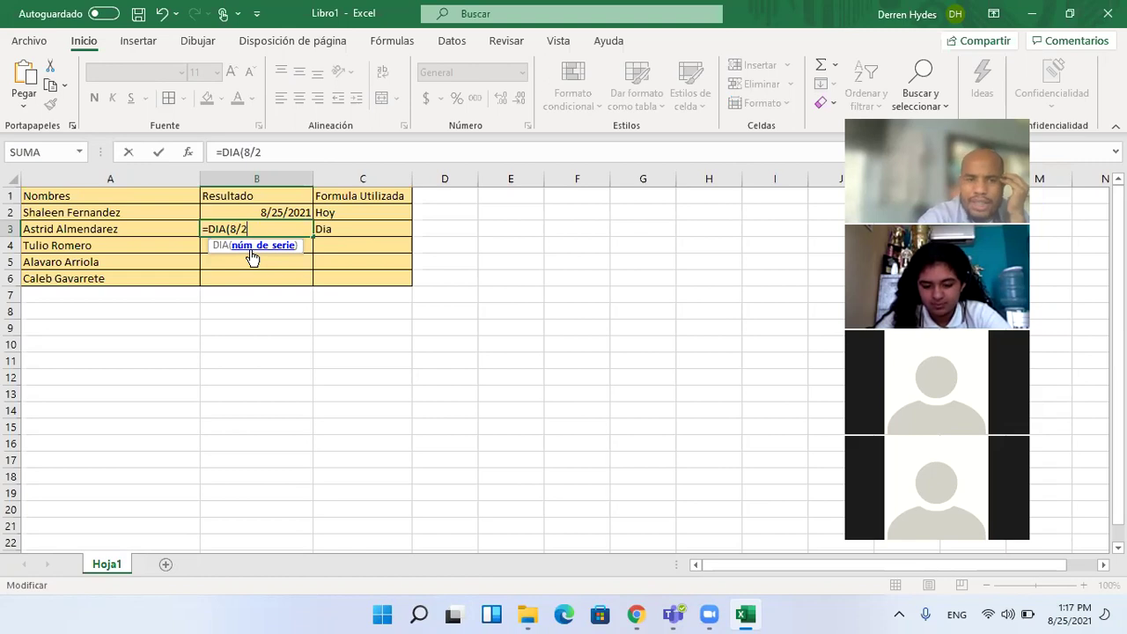
text(5/2021)
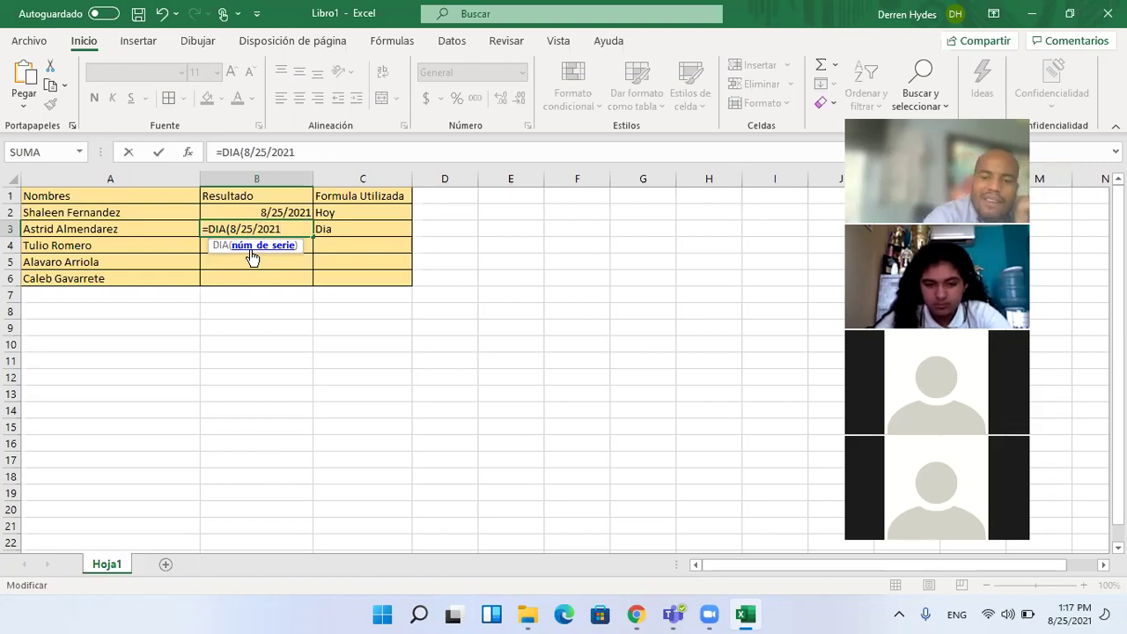
text())
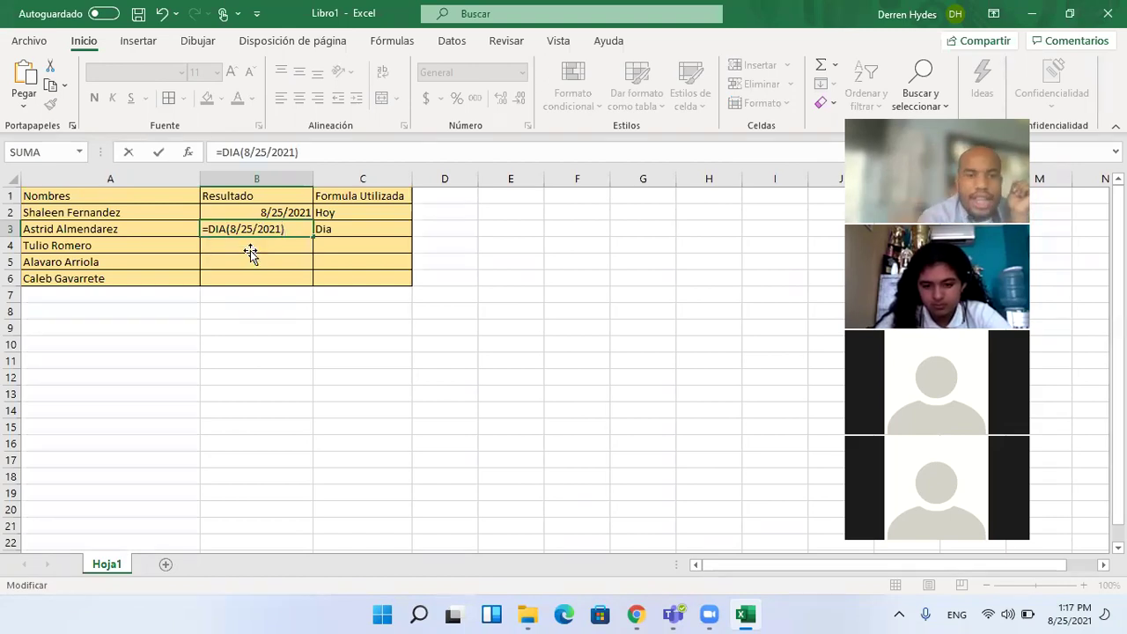
key(Return)
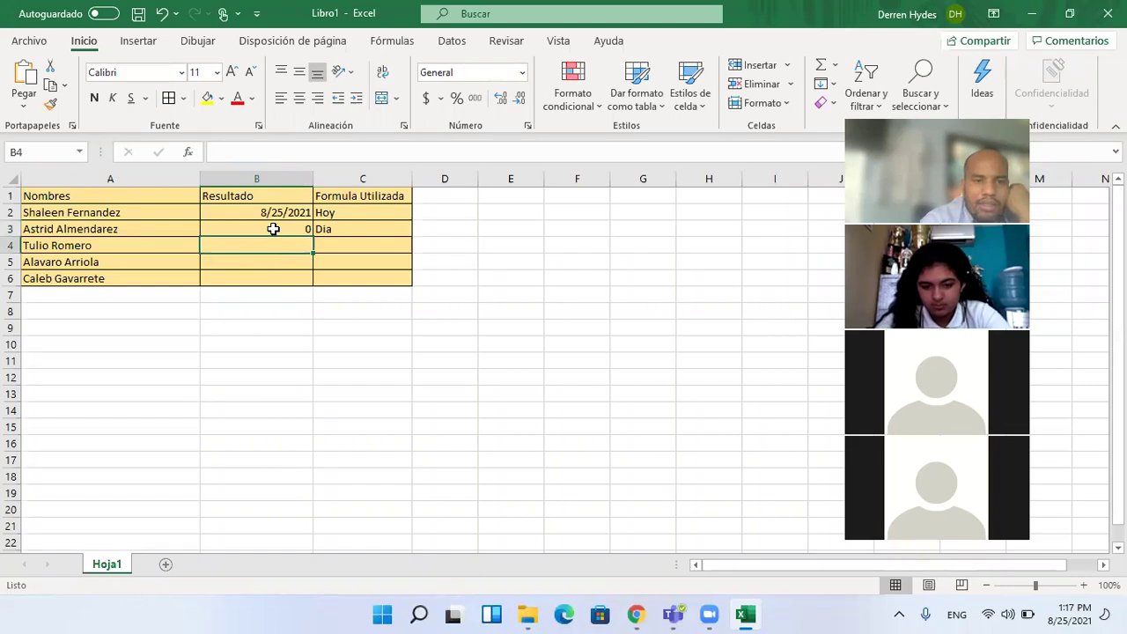
click(272, 227)
double_click(273, 228)
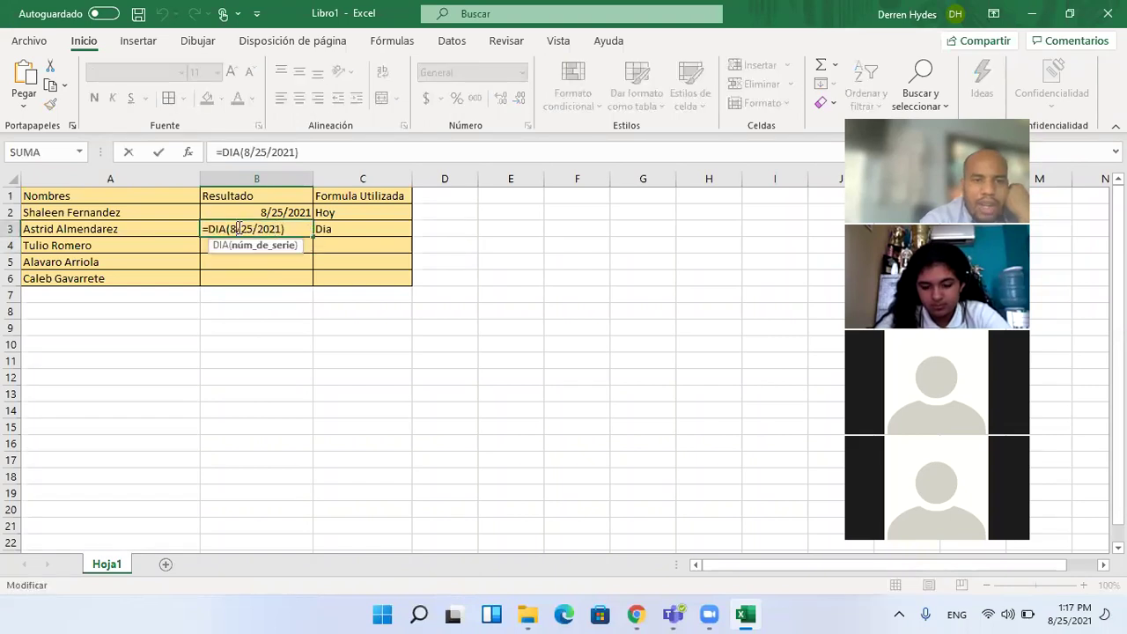
key(BackSpace)
text(25)
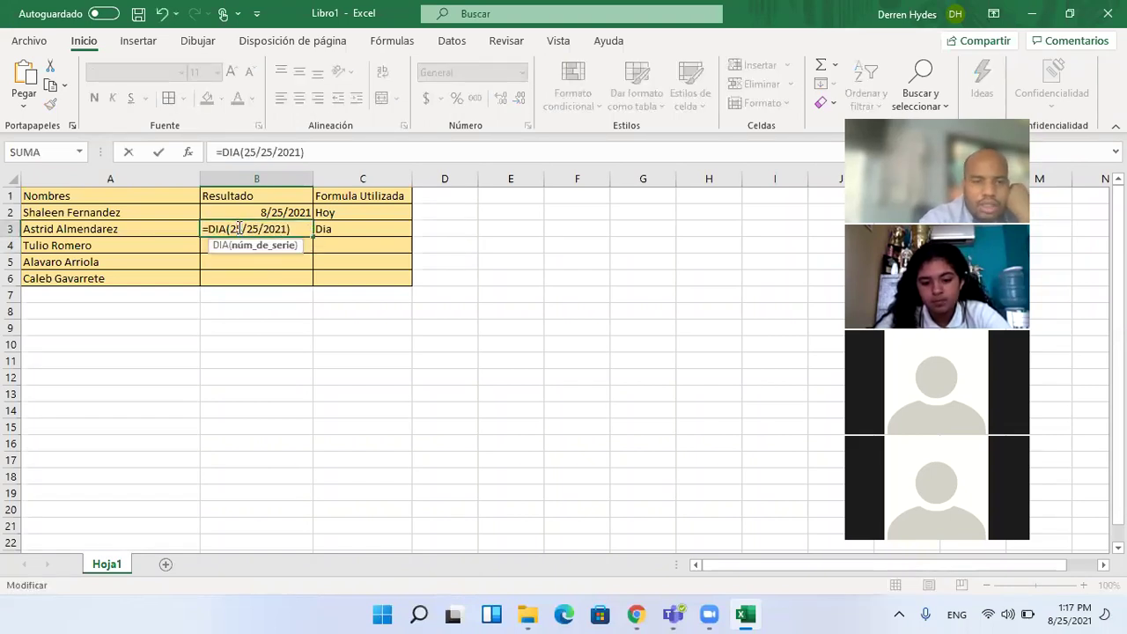
click(260, 229)
key(BackSpace)
key(BackSpace)
text(8)
key(Return)
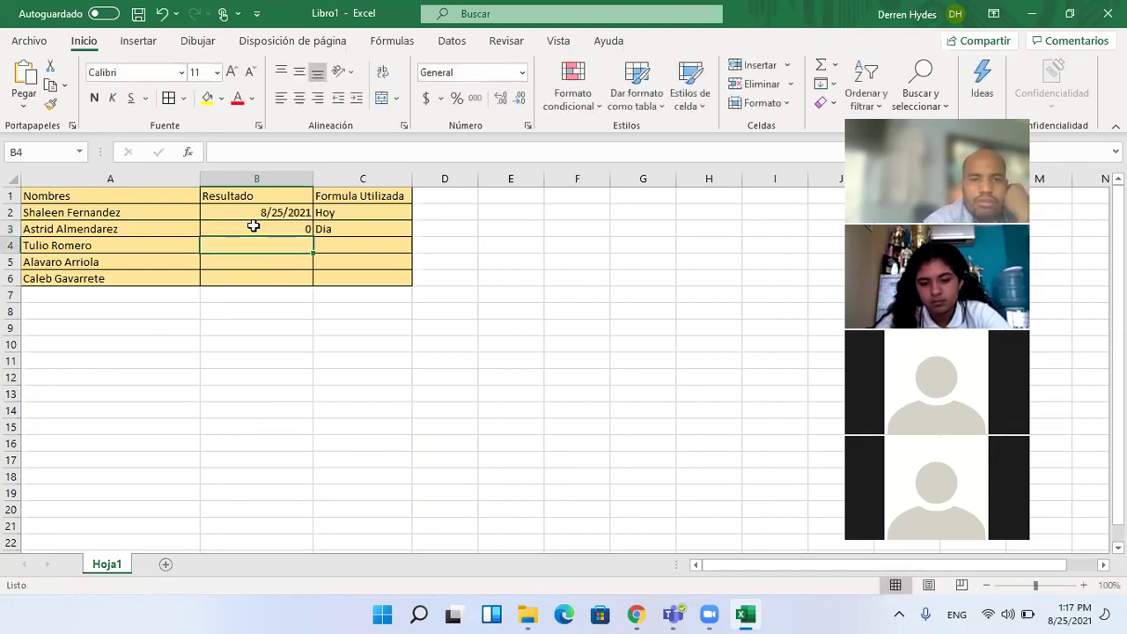
Wrap the date argument of B3's DIA formula in quotation marks.
click(253, 226)
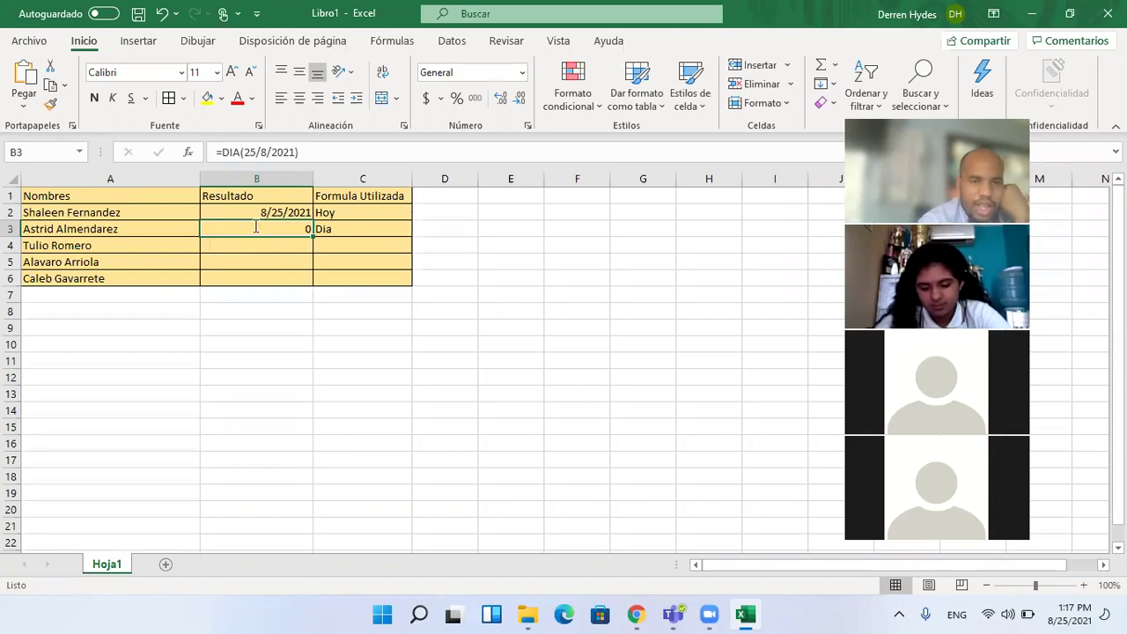
double_click(254, 226)
click(248, 148)
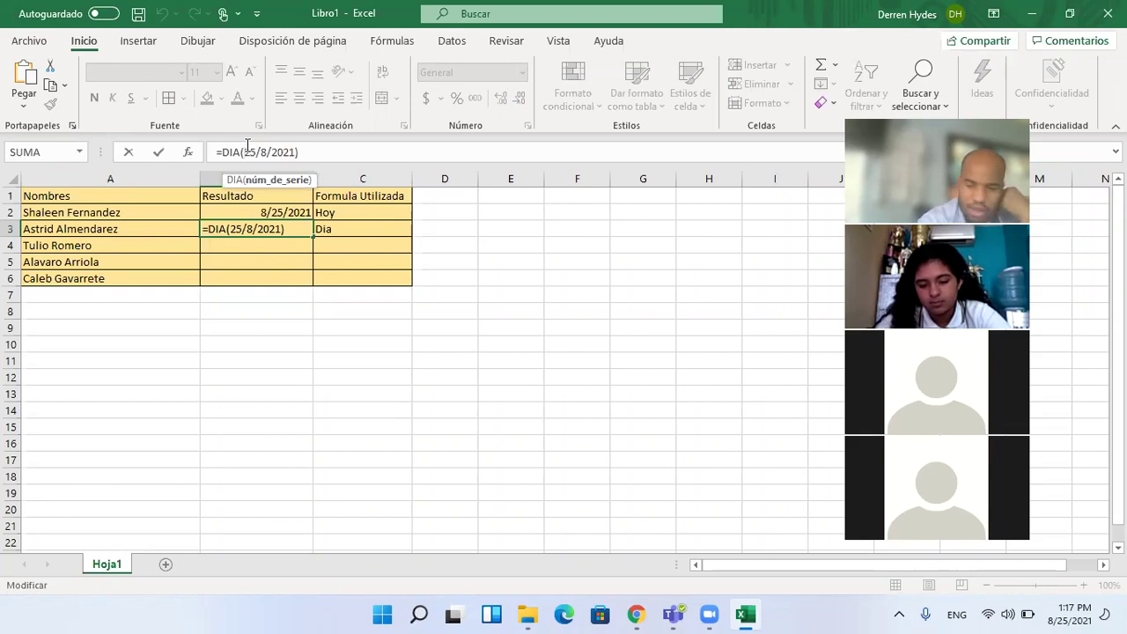
text(")
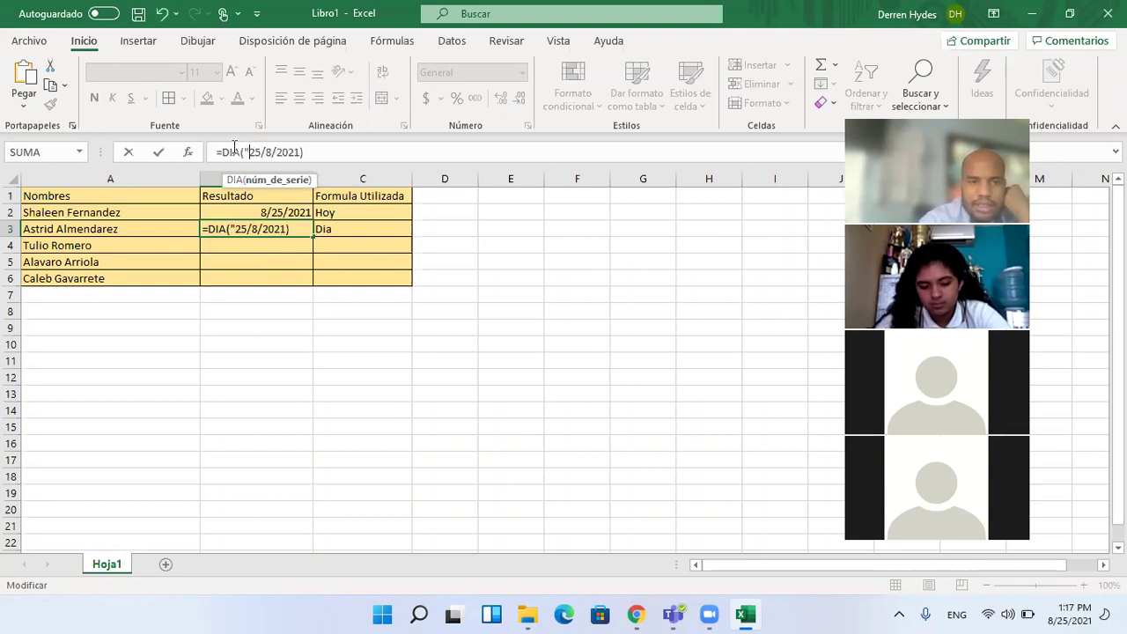
click(287, 228)
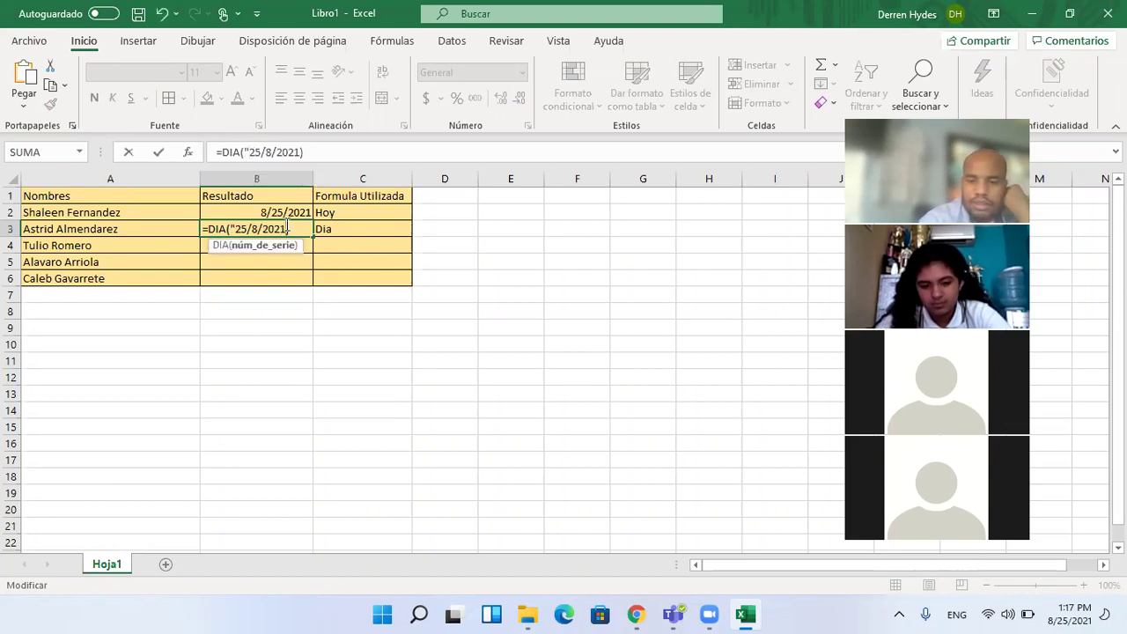
text(")
key(Return)
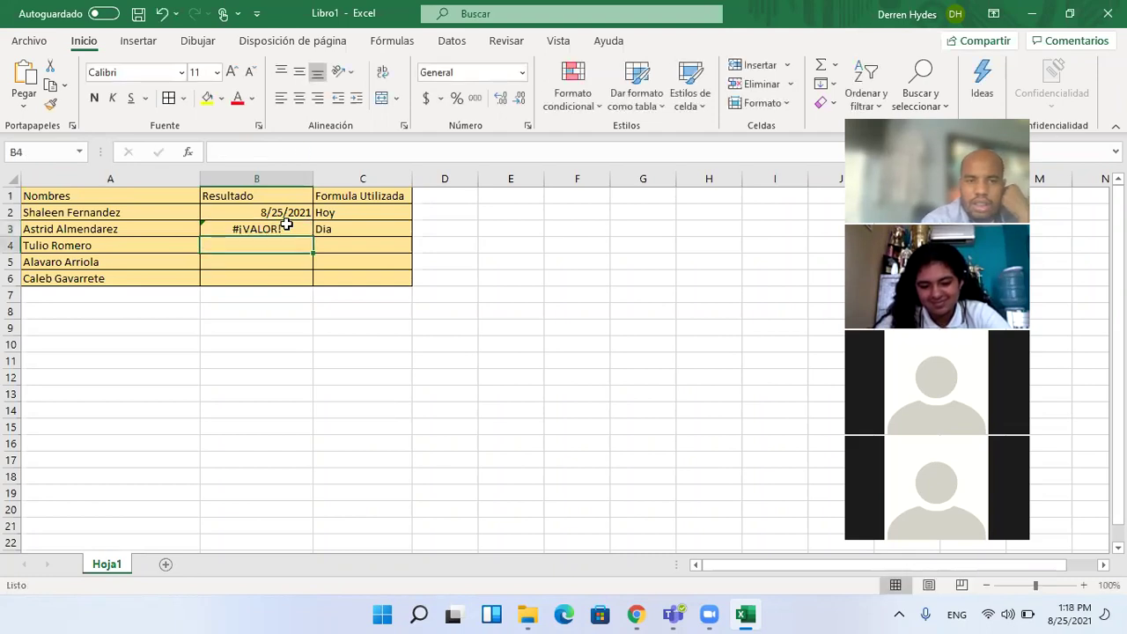
Fix the date order so B3 reads =DIA("8/25/2021") and shows 25.
click(287, 227)
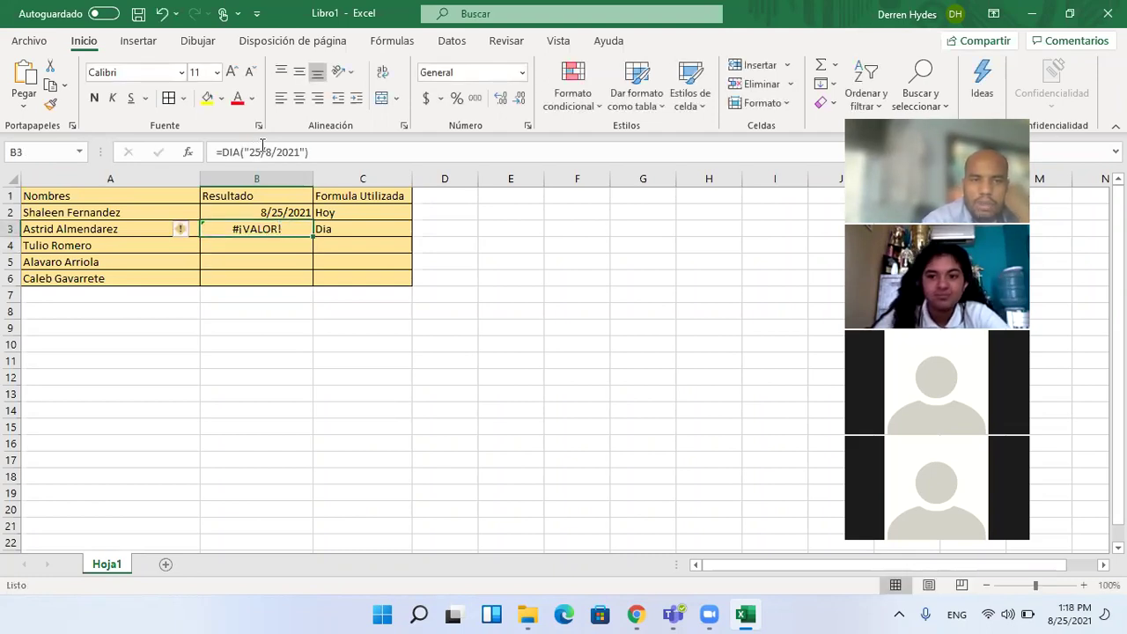
click(261, 150)
key(BackSpace)
key(BackSpace)
text(8)
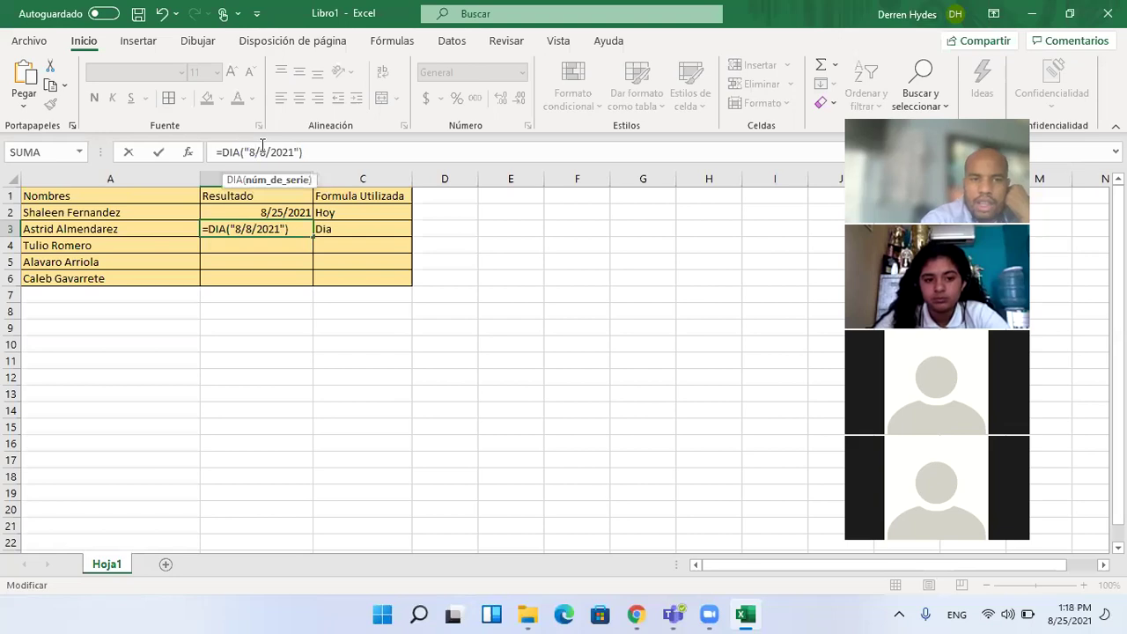
key(BackSpace)
text(25)
key(Return)
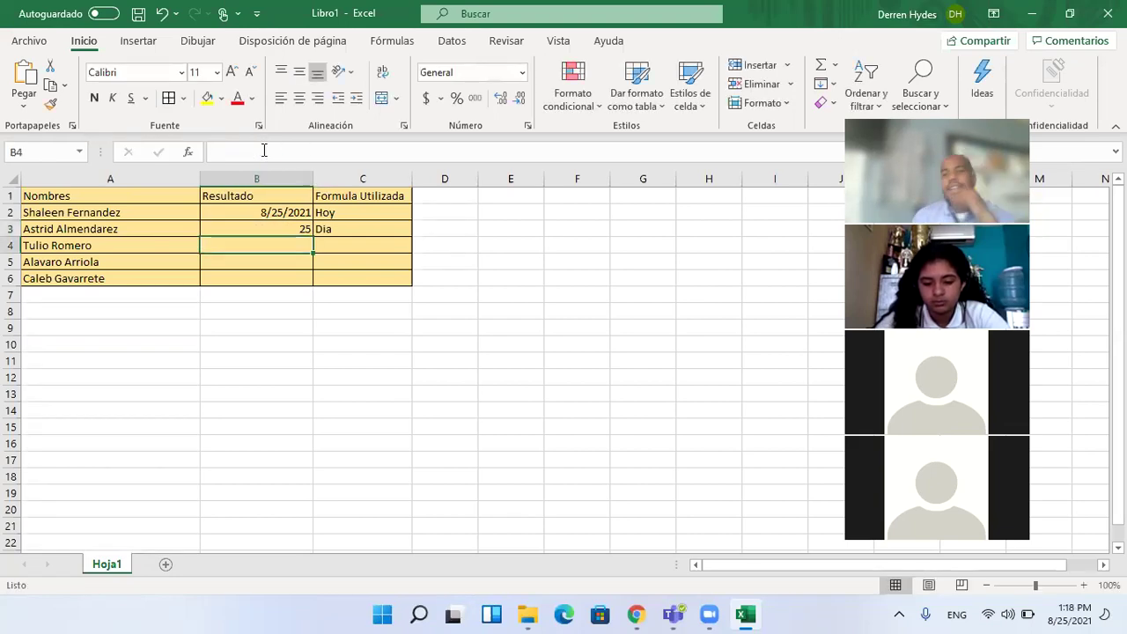
click(262, 230)
Open B3's =DIA("8/25/2021") formula for editing and highlight its text.
drag(365, 152, 223, 152)
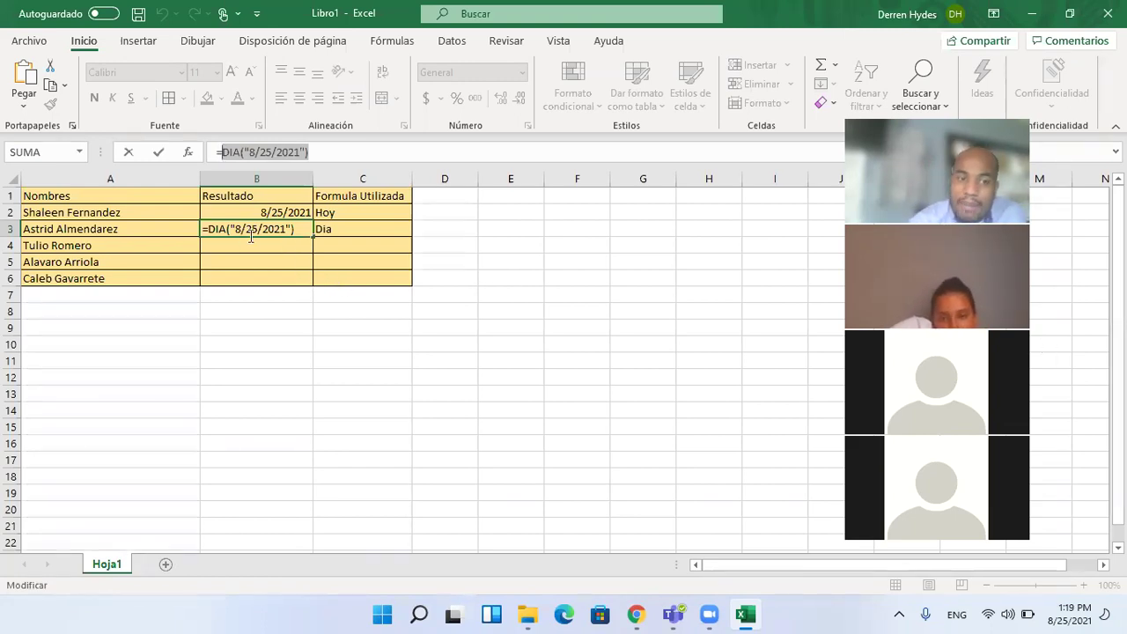
Highlight the DIA function and the year 2021 in B3's formula, then confirm it unchanged showing 25.
drag(299, 229, 202, 229)
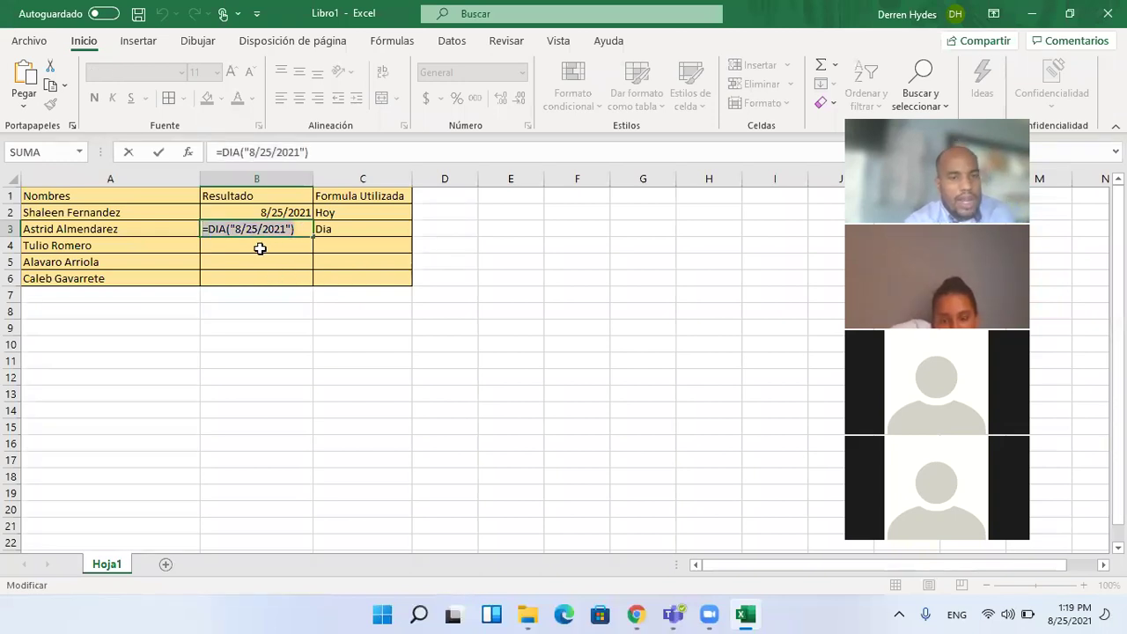
click(239, 228)
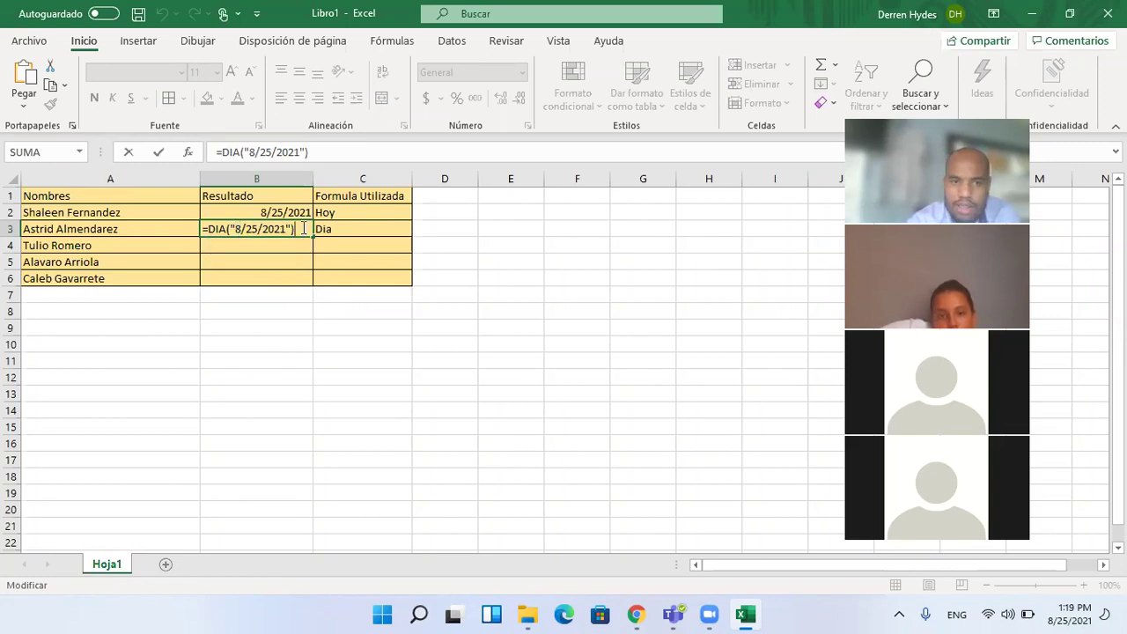
drag(303, 228, 203, 228)
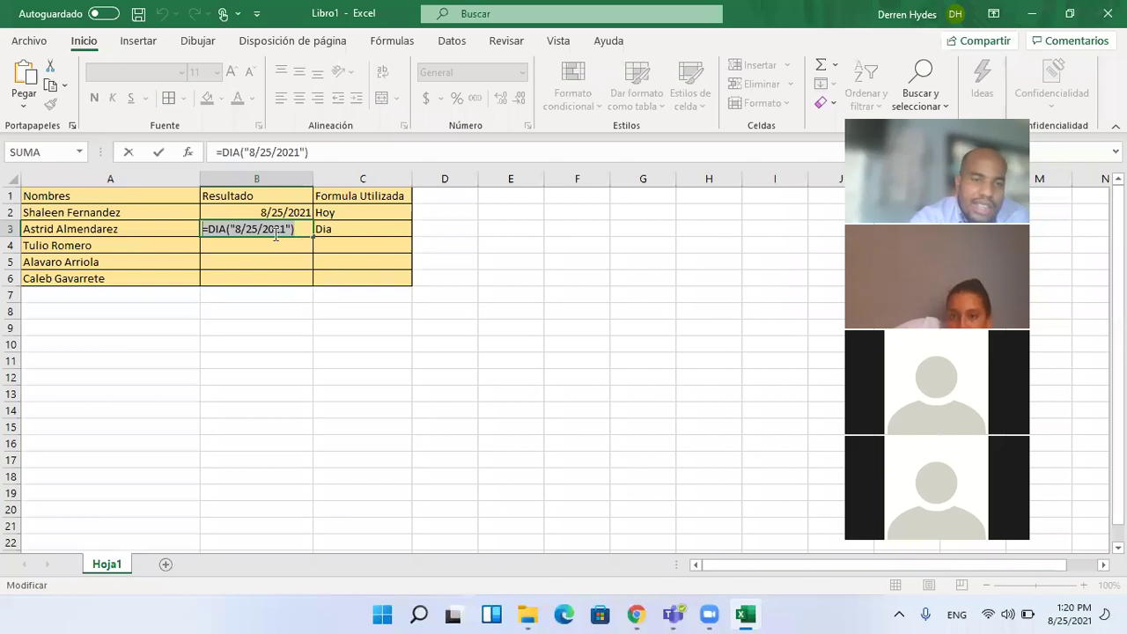
drag(294, 229, 262, 229)
click(237, 239)
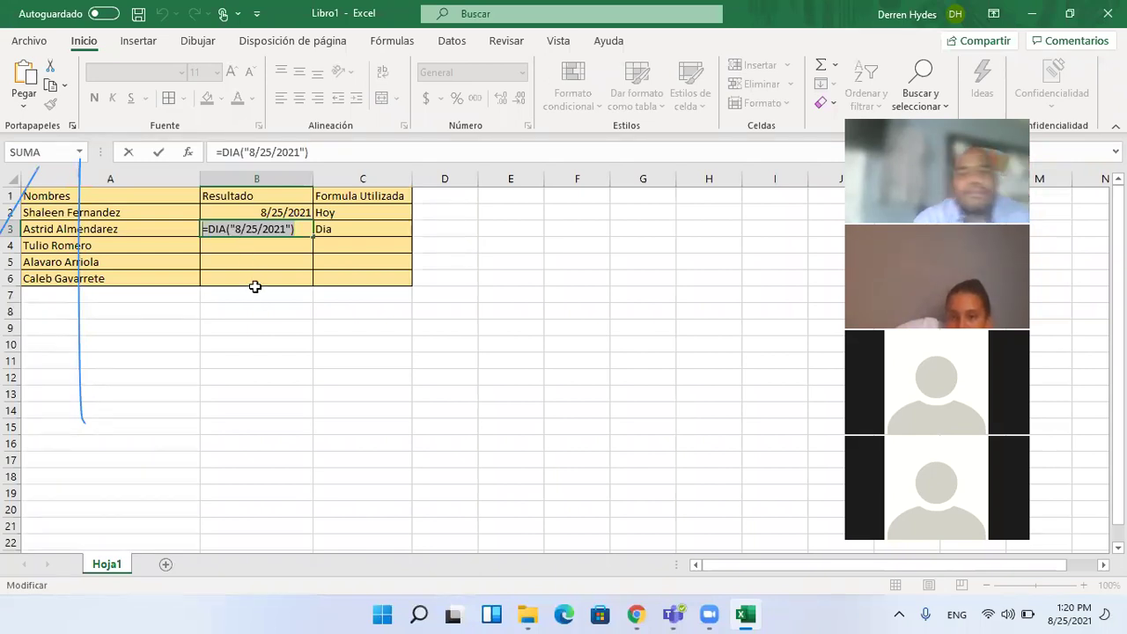
drag(294, 229, 221, 232)
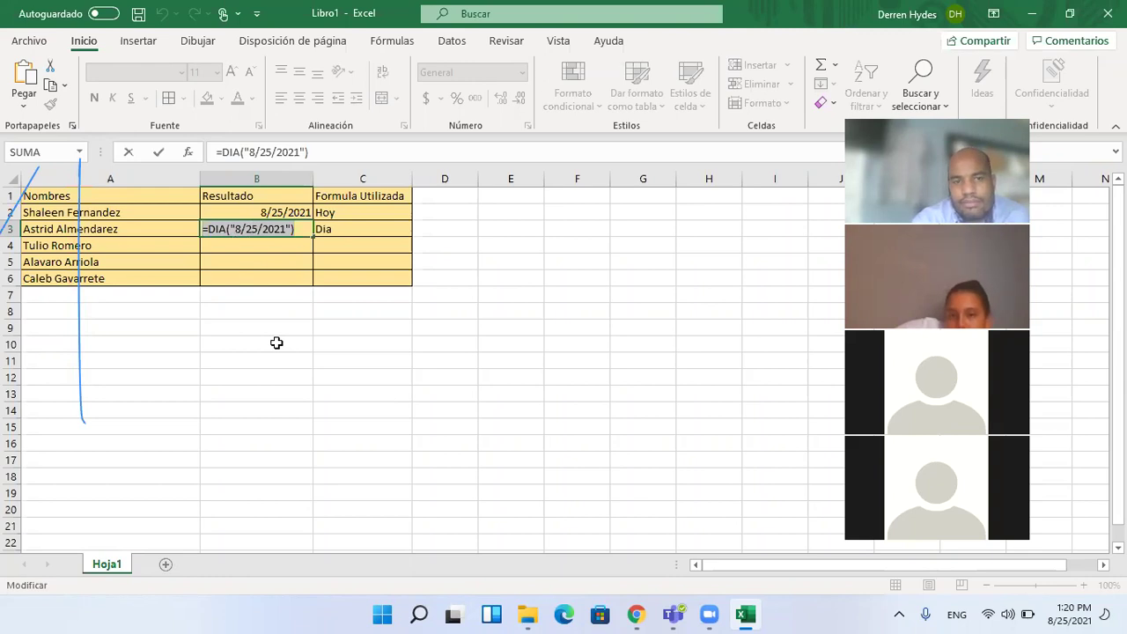
click(304, 232)
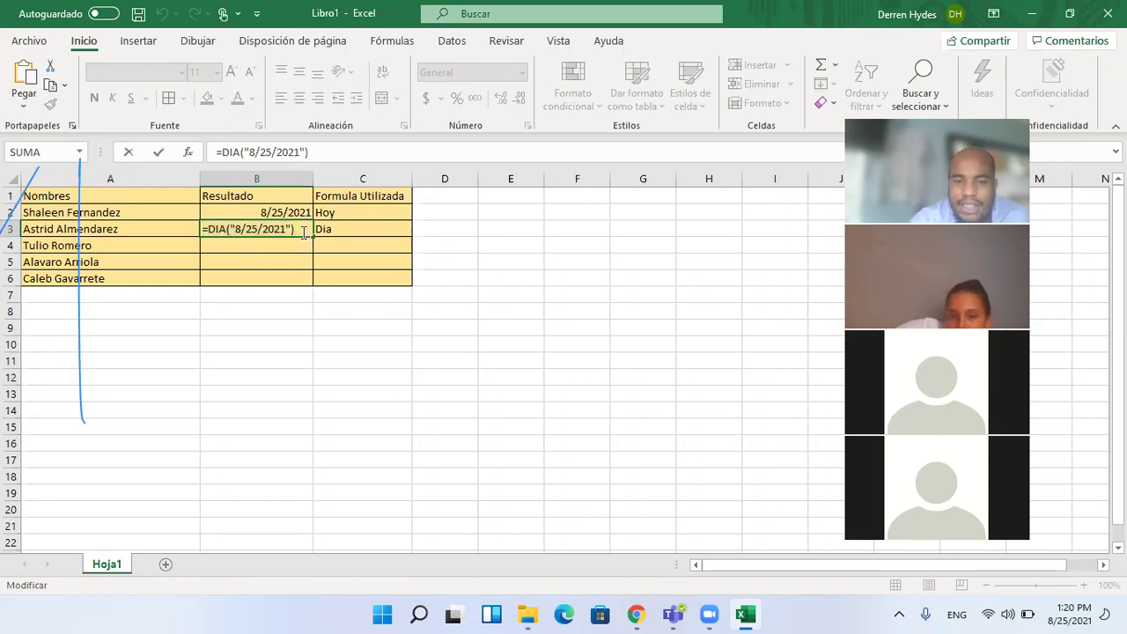
key(Return)
click(303, 232)
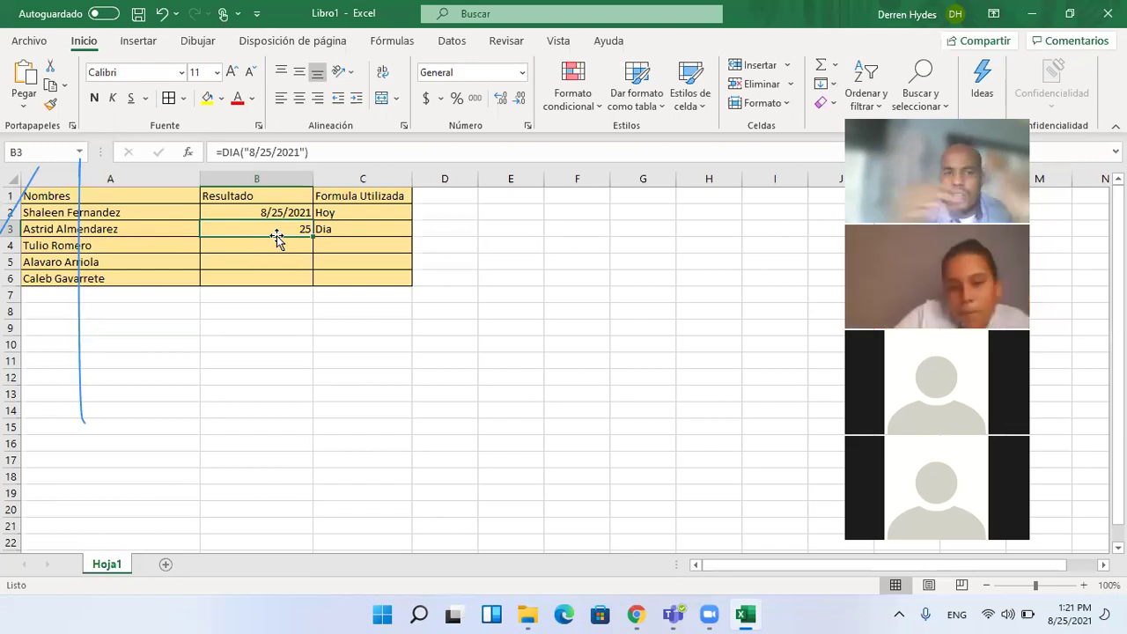
Label C4 as Ahora, erase the Now text typed into C5, and select B4.
click(342, 245)
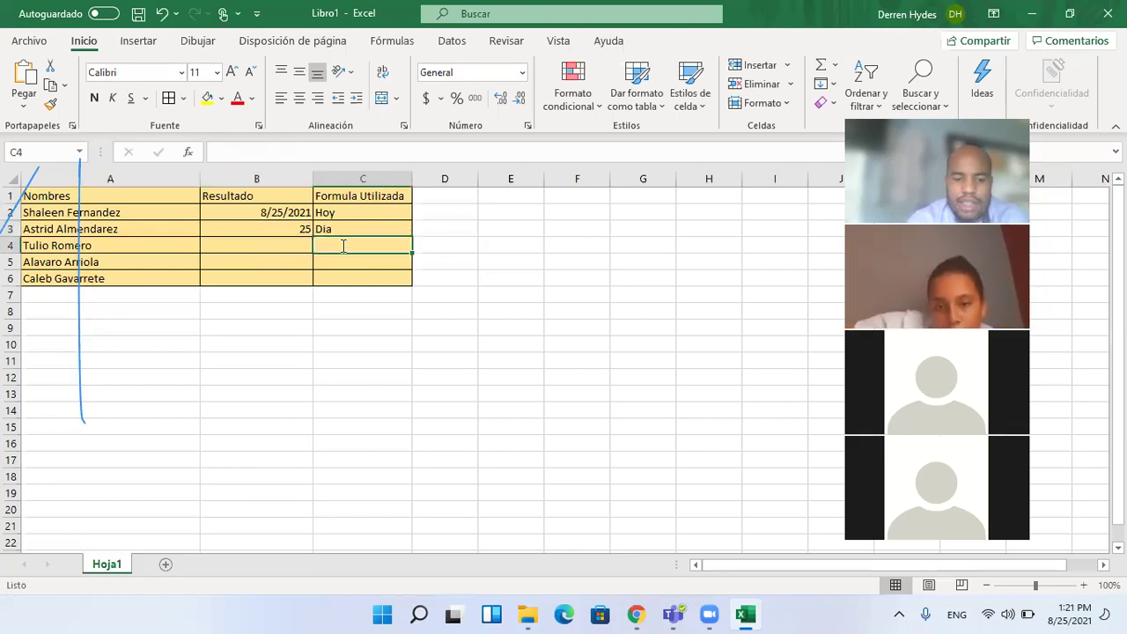
text(ah)
key(BackSpace)
key(BackSpace)
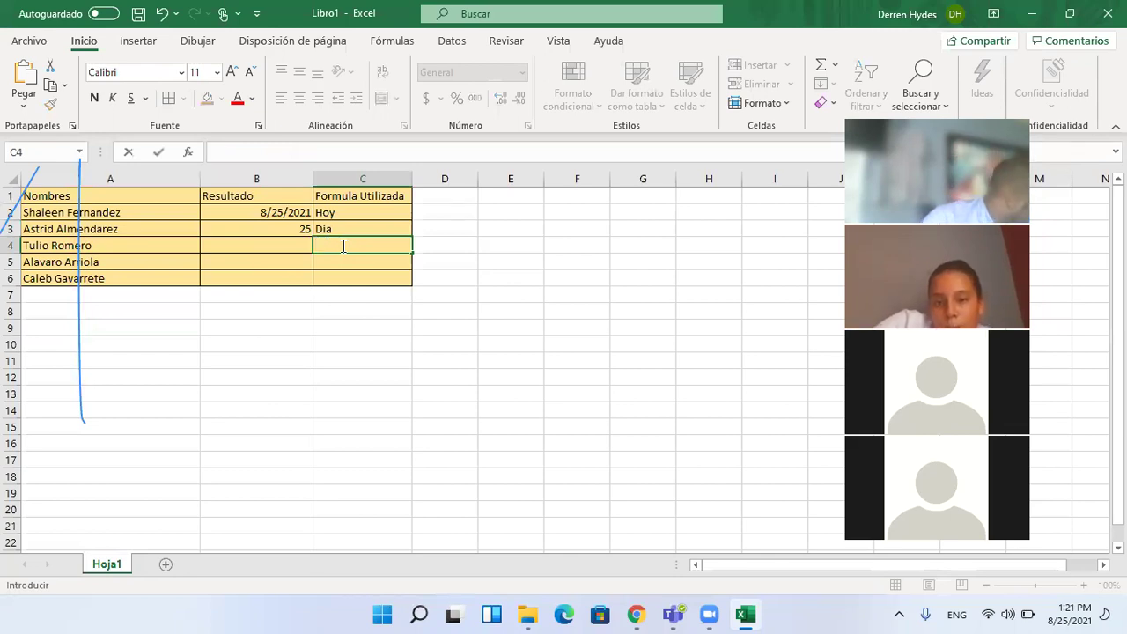
text(Ahora)
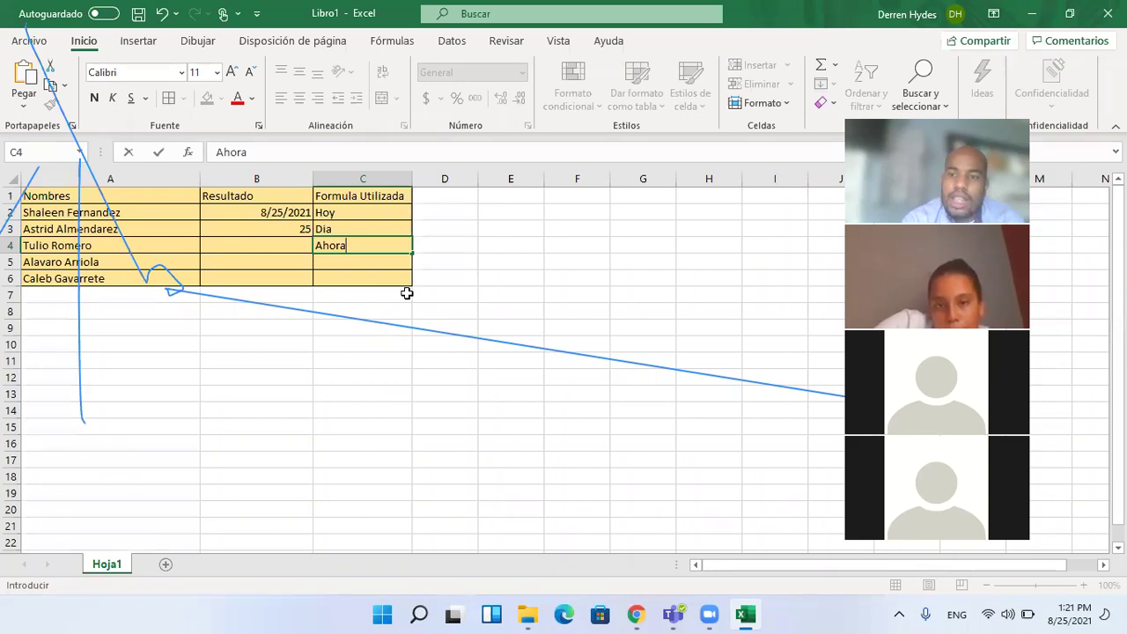
click(367, 265)
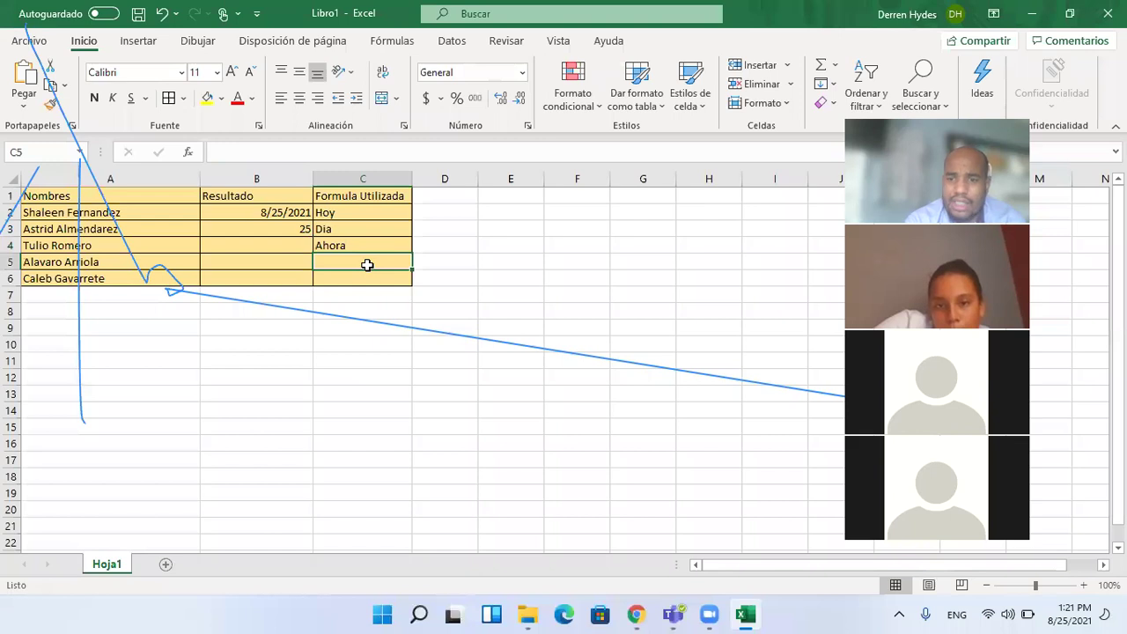
text(Now)
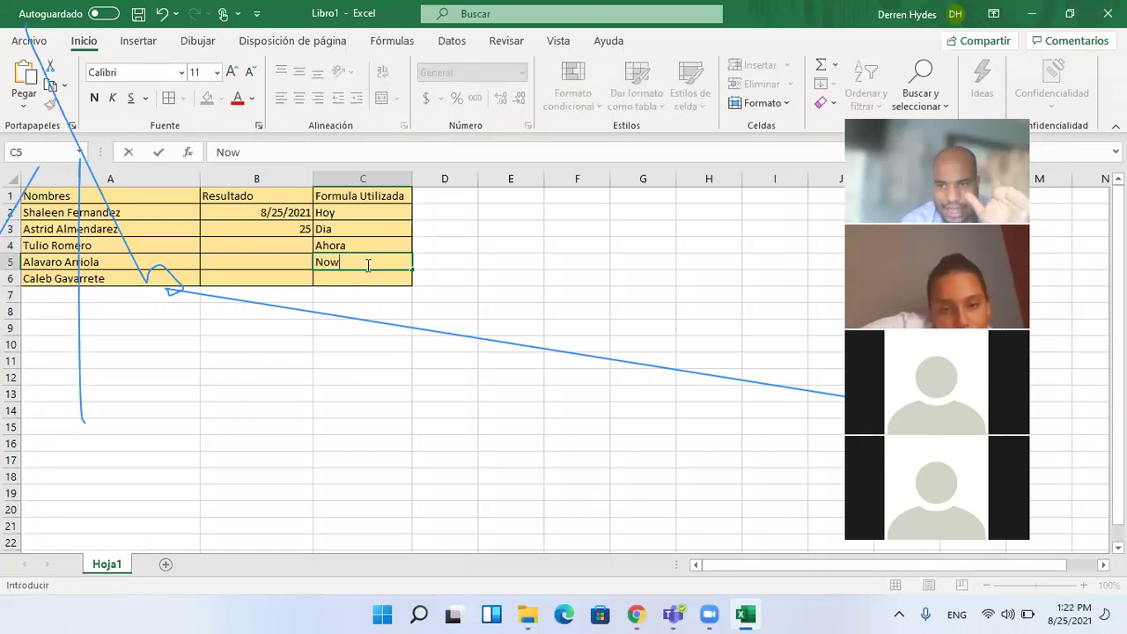
key(BackSpace)
key(BackSpace)
key(BackSpace)
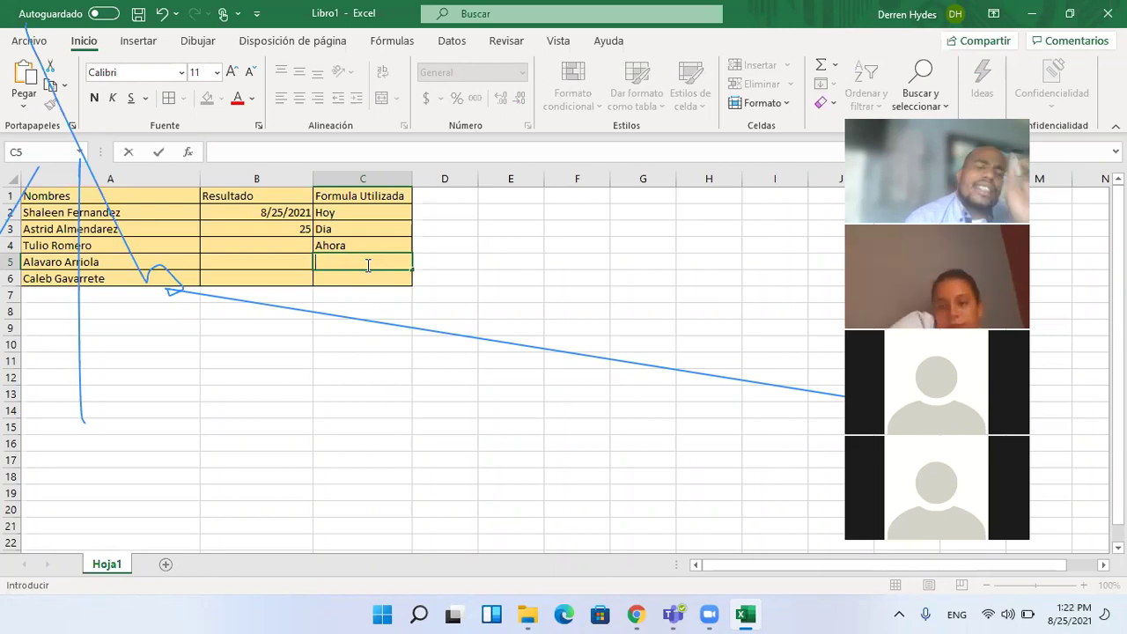
click(293, 245)
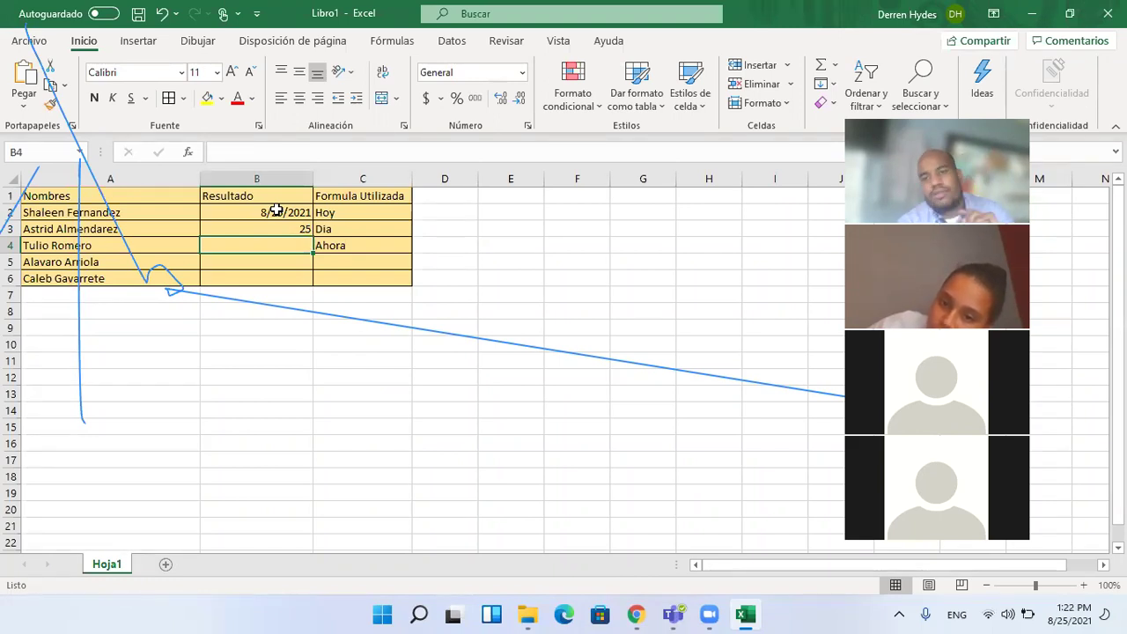
text(=aho)
double_click(243, 264)
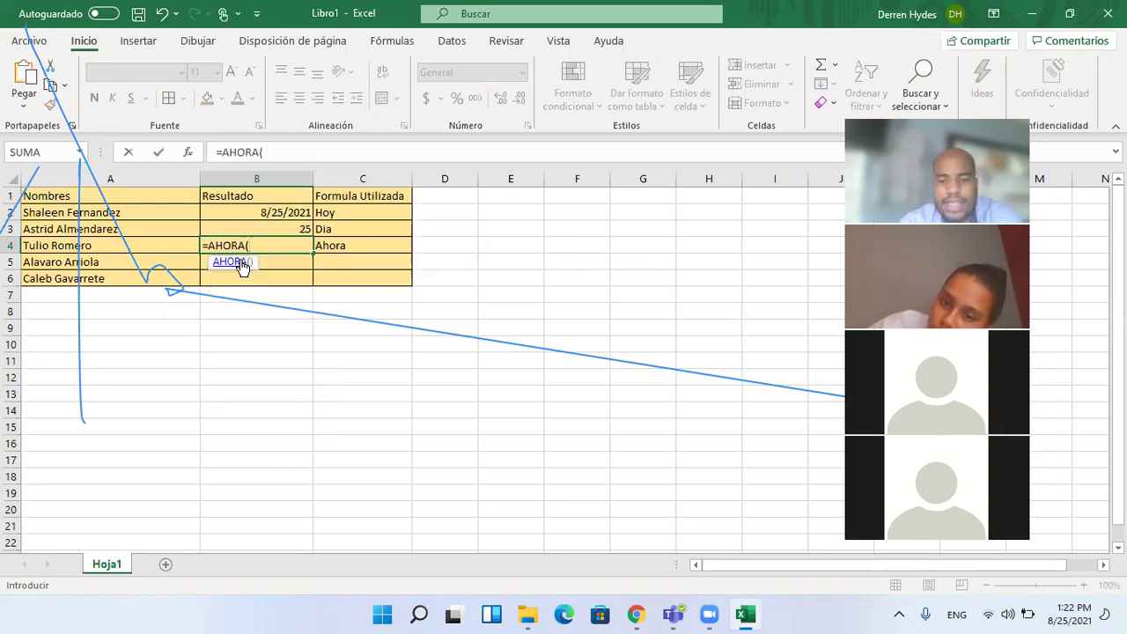
text())
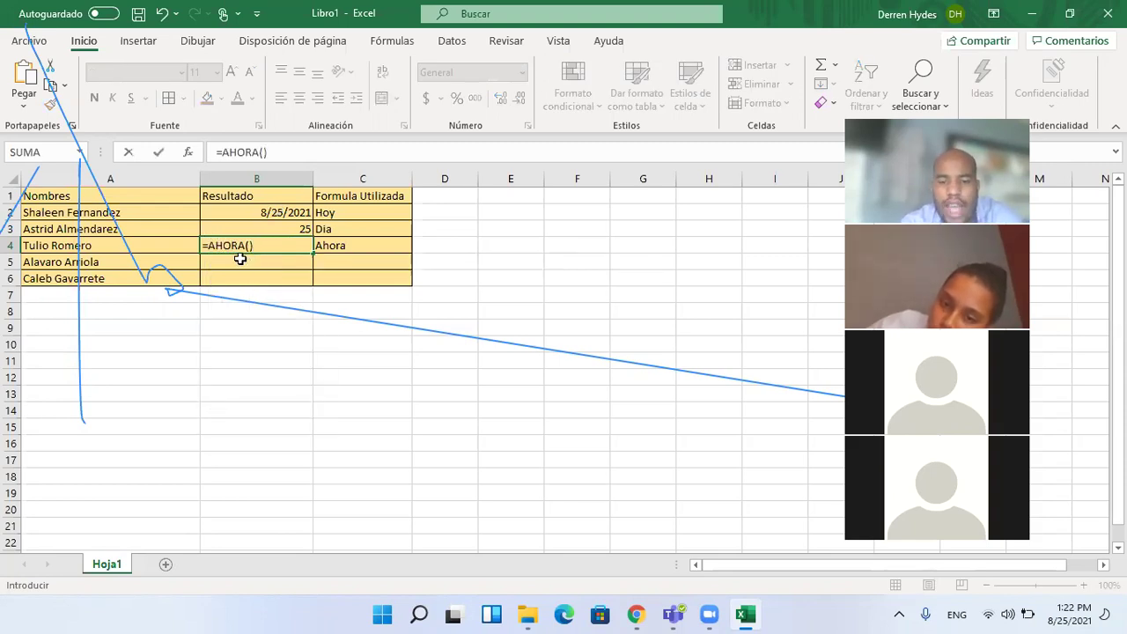
key(Return)
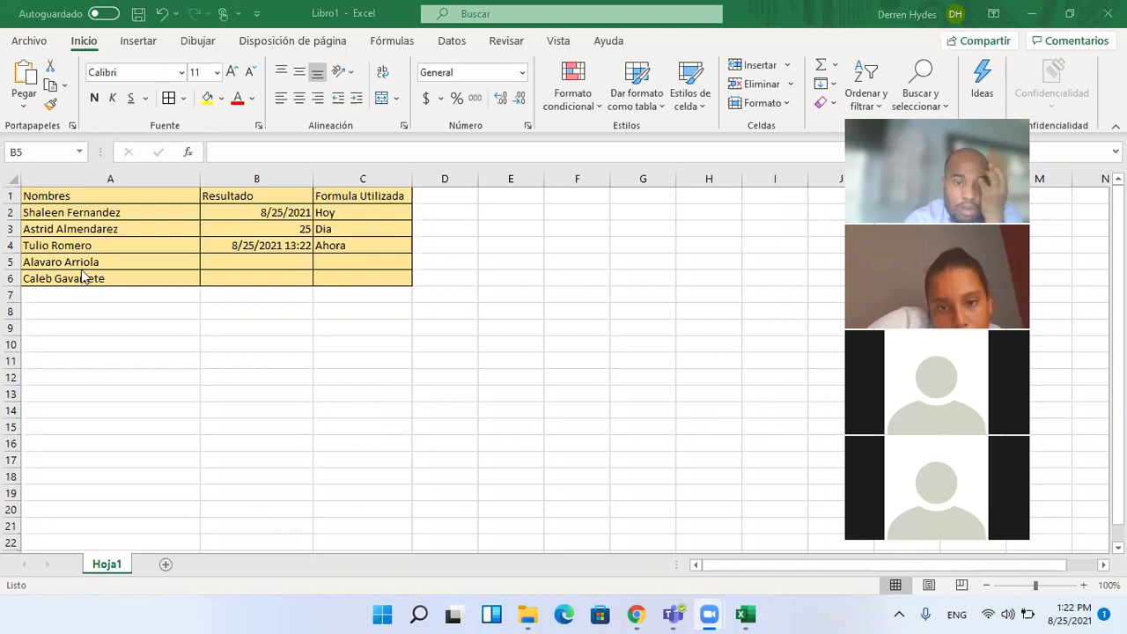
click(286, 246)
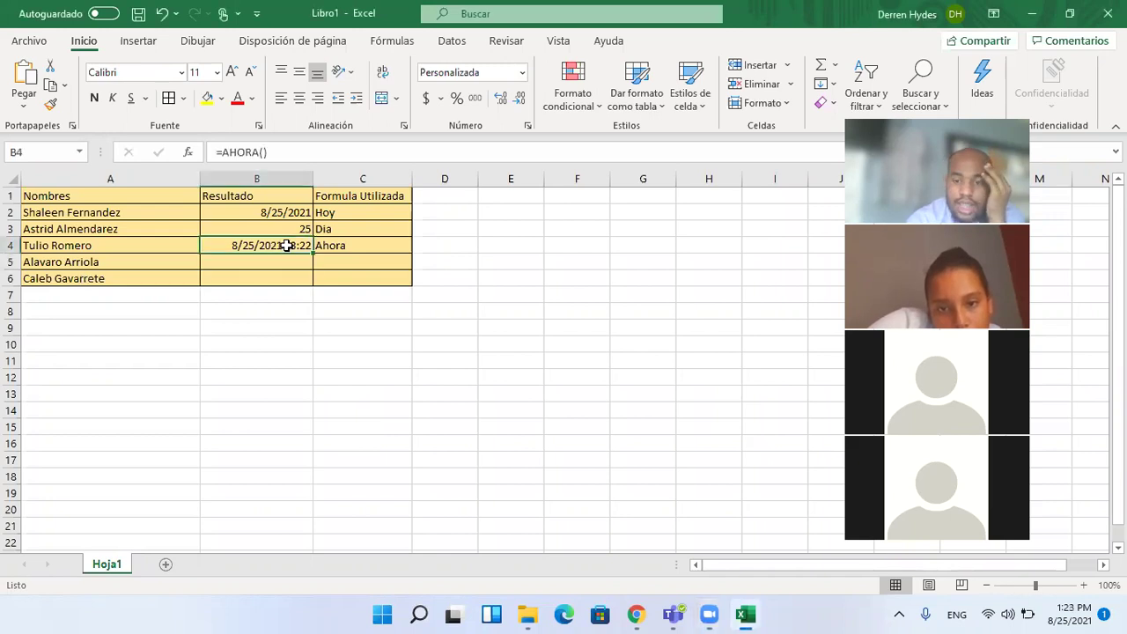
key(Delete)
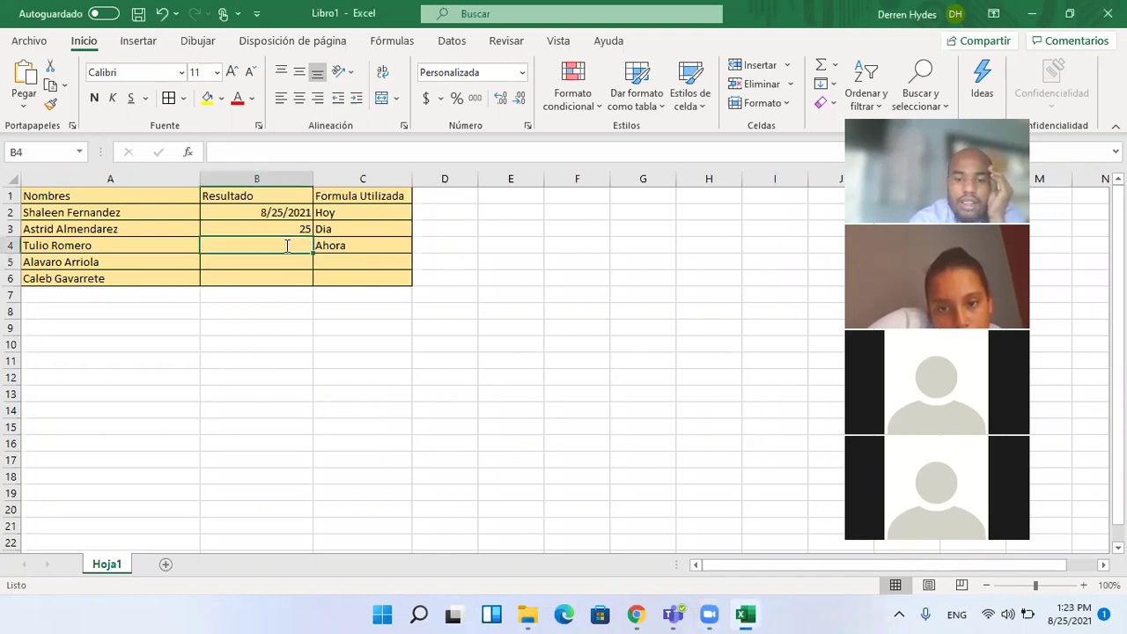
Re-enter the =AHORA() date-and-time formula in B4 so it shows 8/25/2021 13:23.
text(=ah)
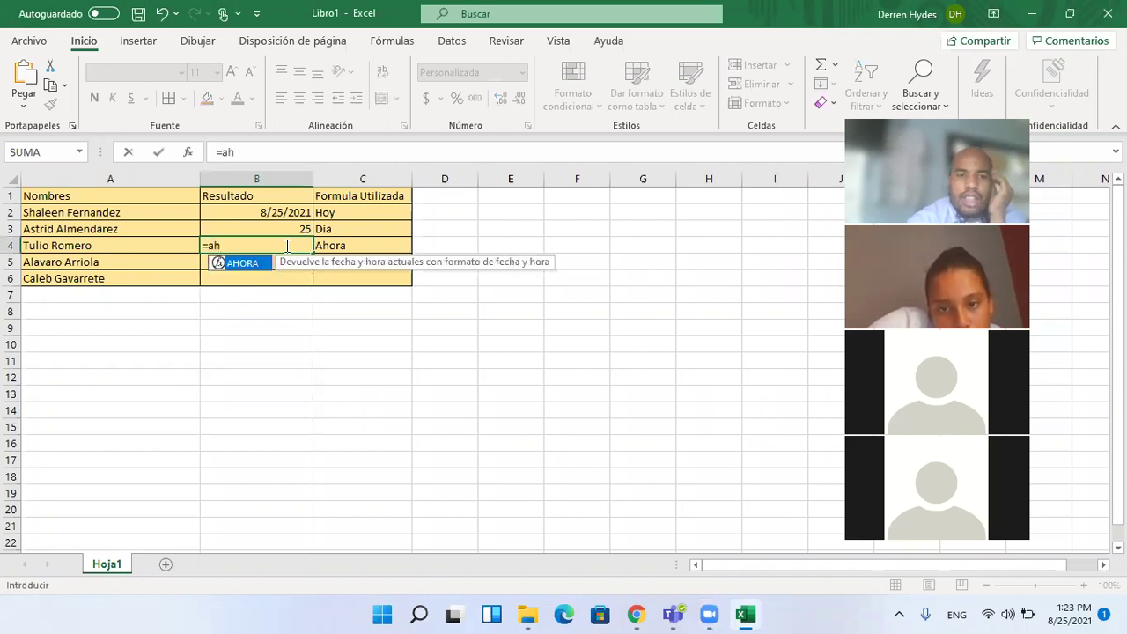
double_click(243, 266)
text())
key(Return)
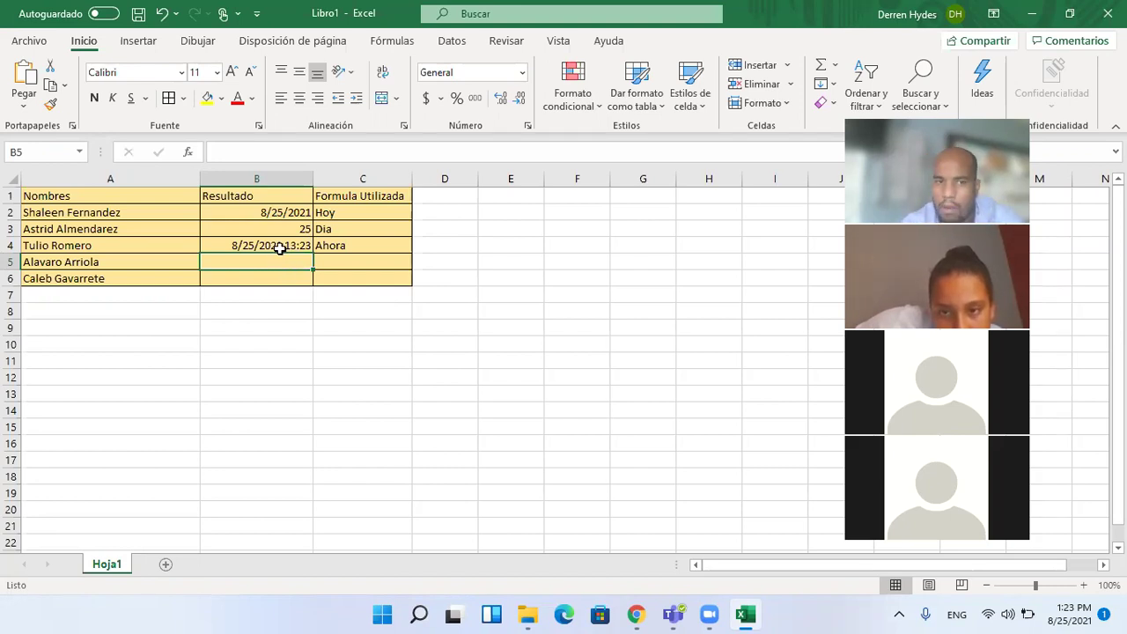
click(277, 246)
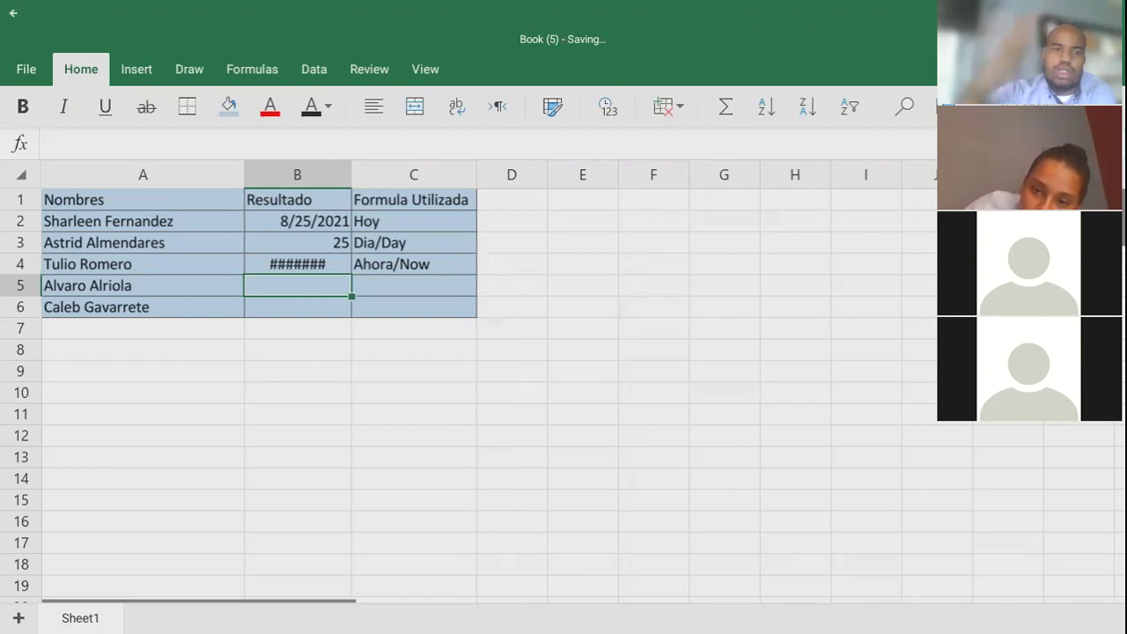
Widen column B so B4 displays the full timestamp 8/25/2021 13:24 instead of #######.
click(309, 269)
click(347, 176)
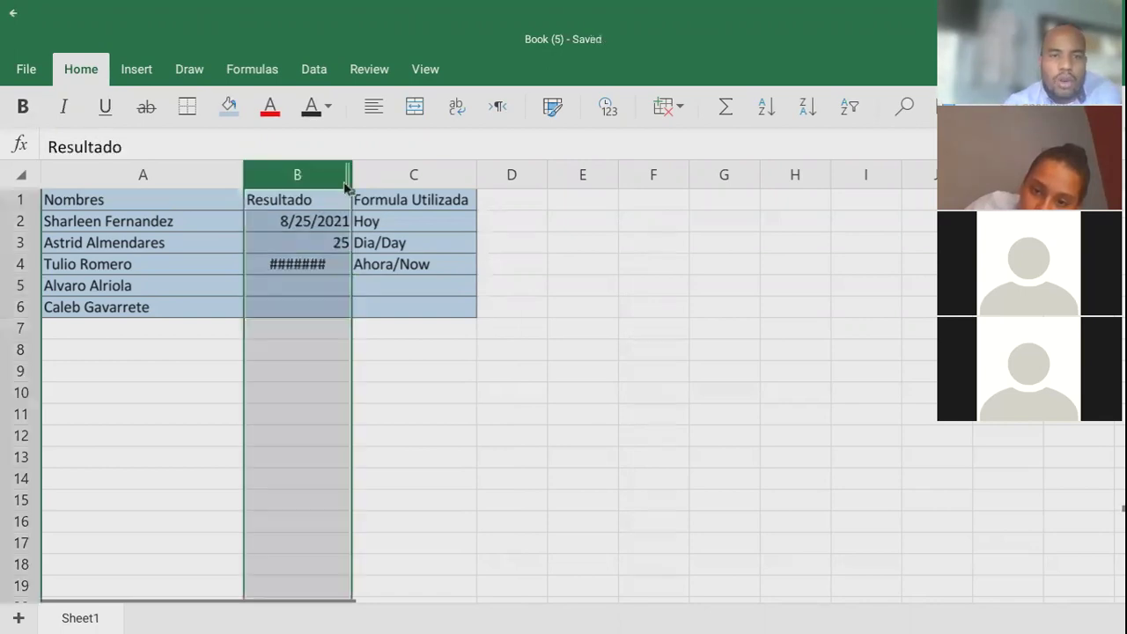
drag(350, 181, 407, 179)
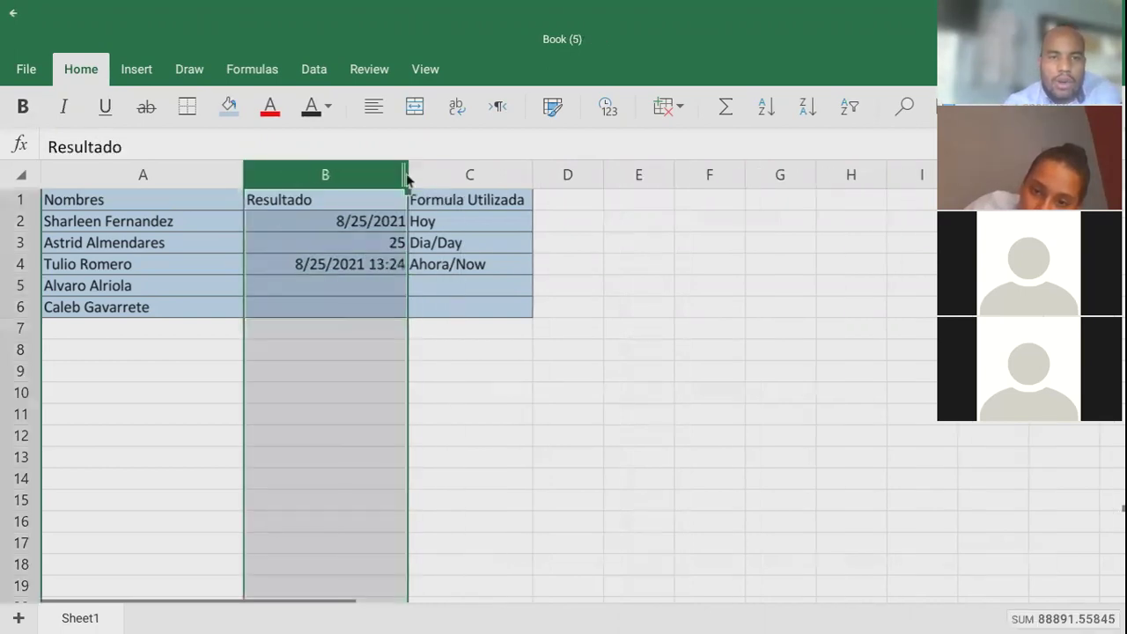